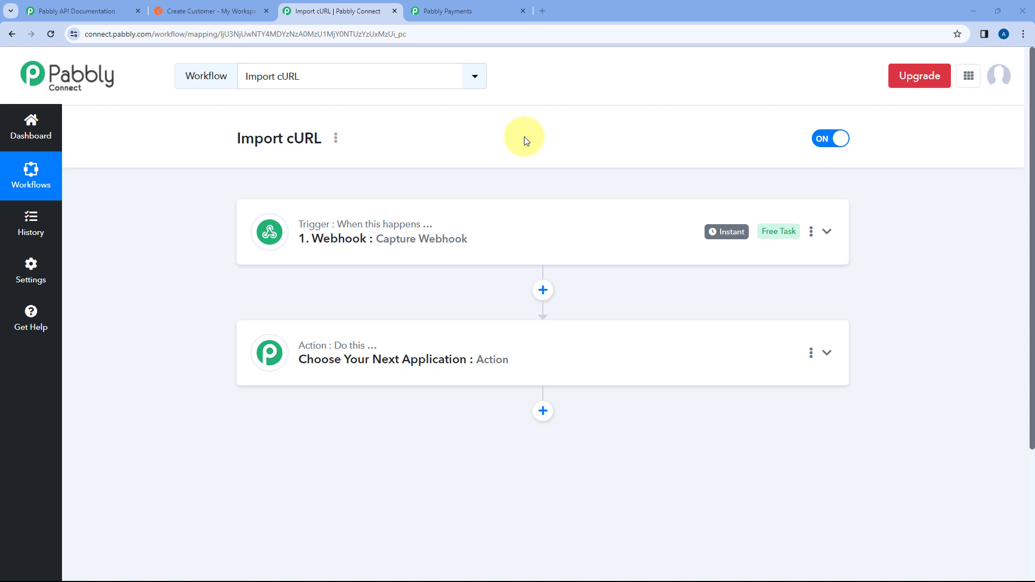
Look over the Create Customer API documentation and the matching Postman request, and return to the Import cURL workflow.
left_click(80, 10)
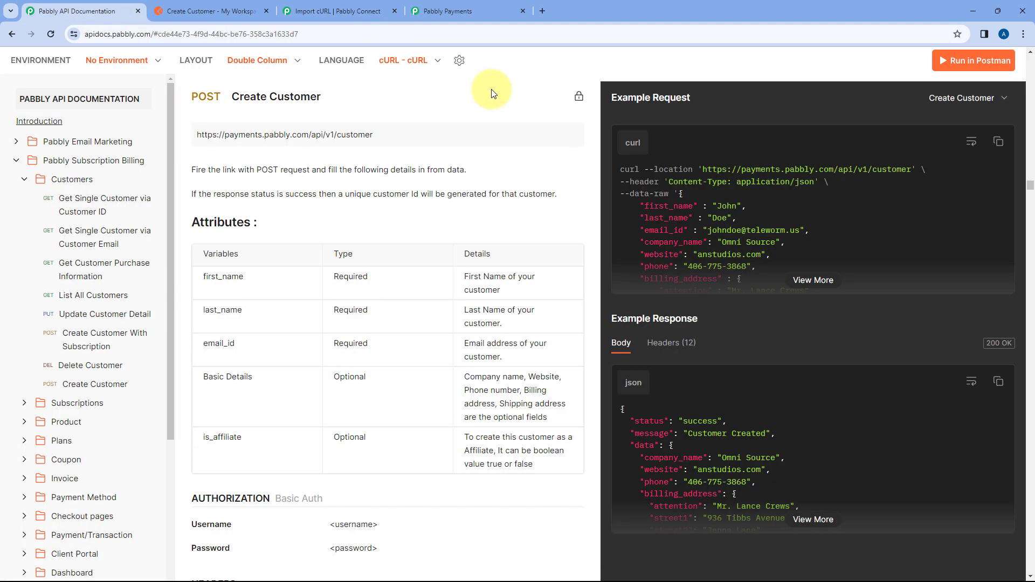
left_click(207, 10)
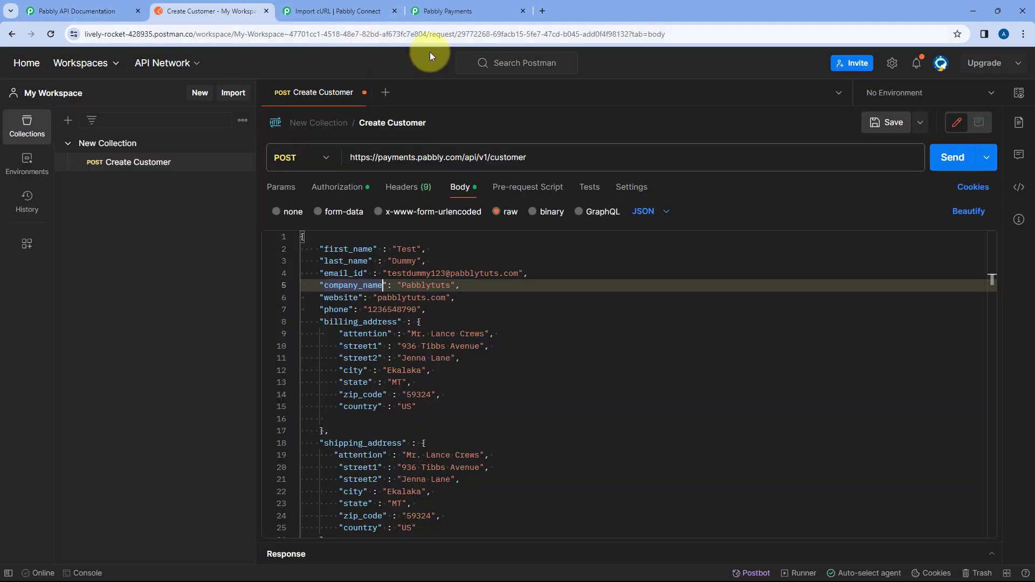
left_click(374, 8)
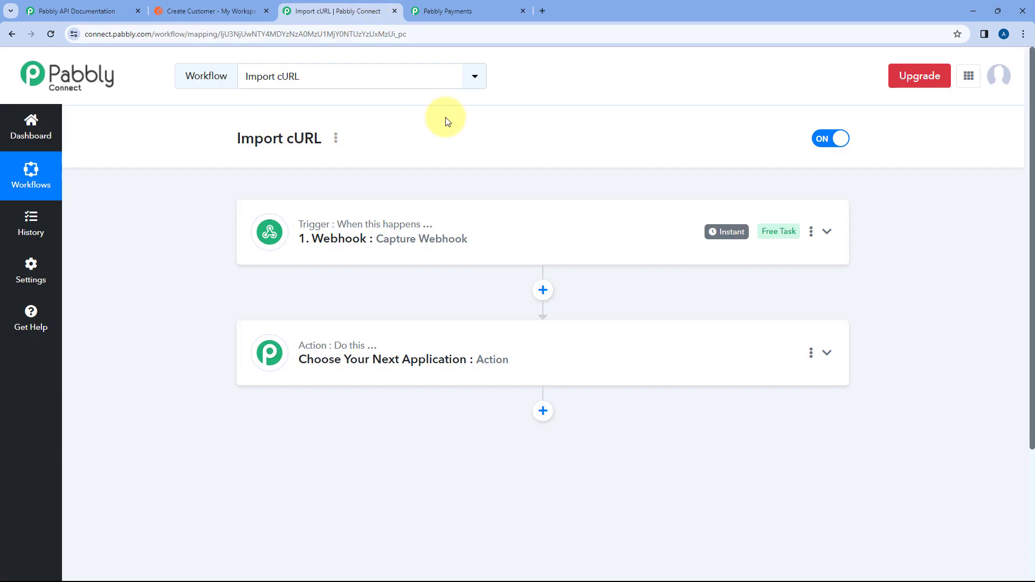
Set the workflow's action step to API by Pabbly with the Execute API Request event and connect it.
scroll(490, 135, "down", 2)
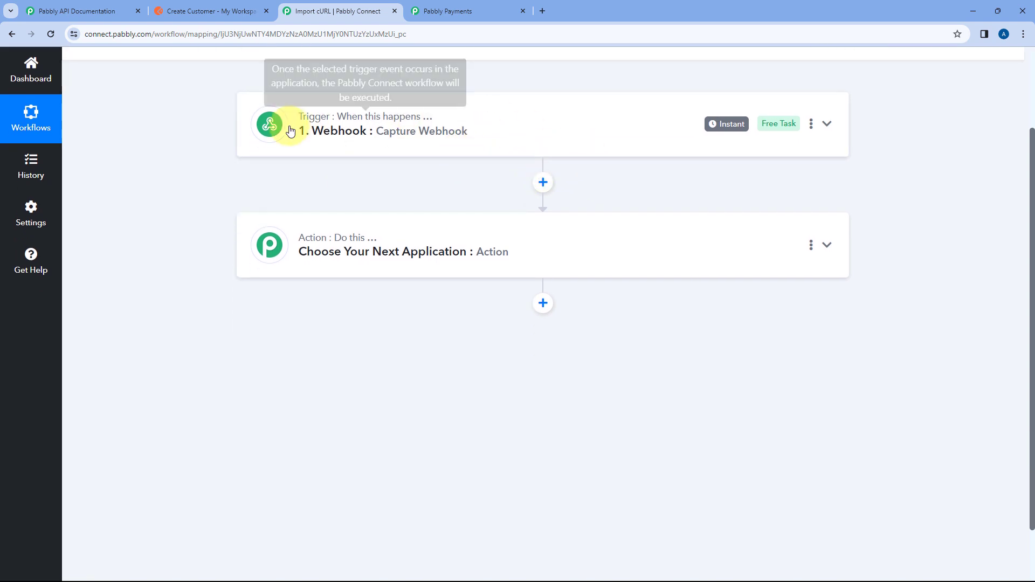
left_click(437, 220)
scroll(195, 224, "down", 2)
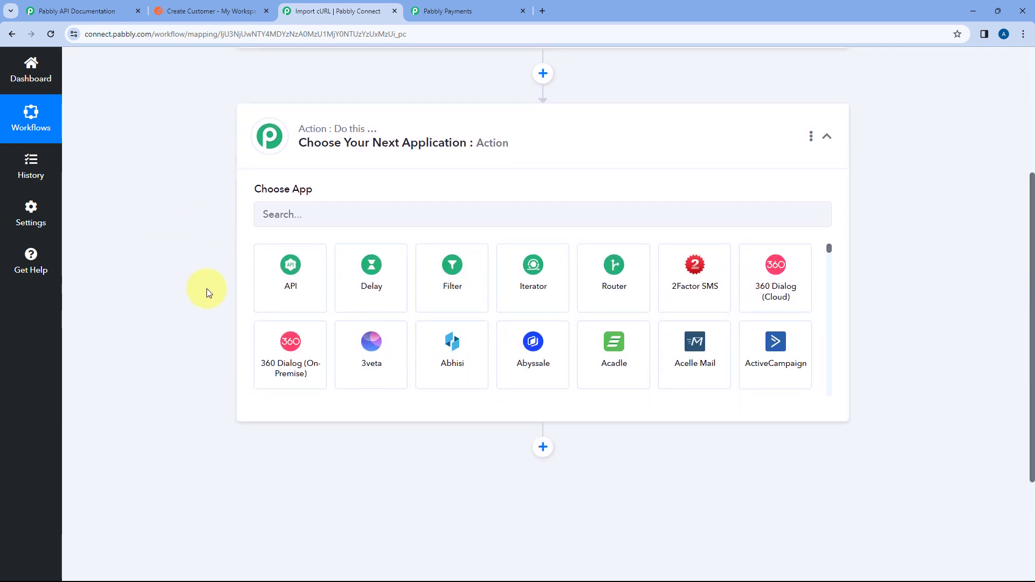
left_click(293, 277)
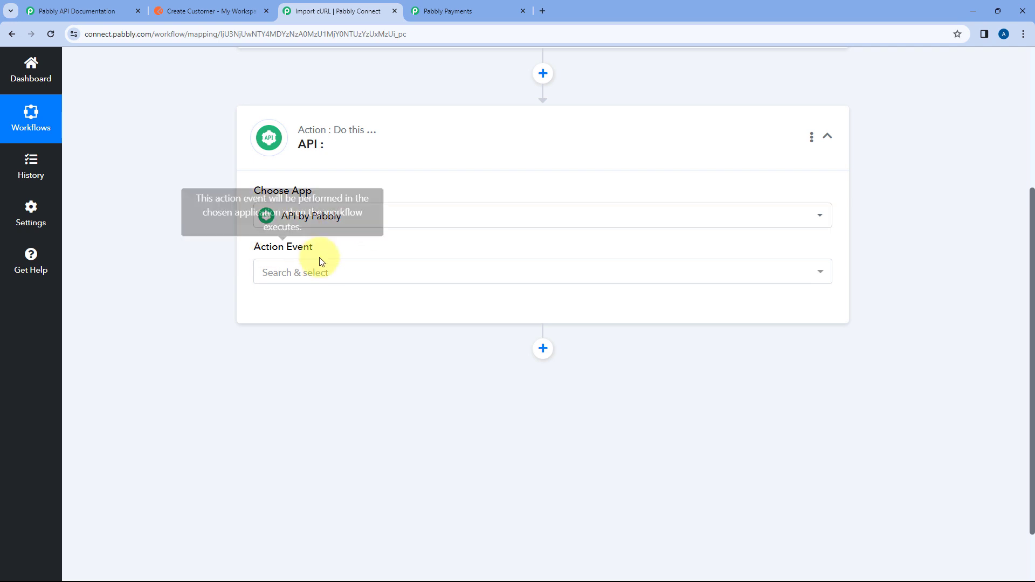
left_click(320, 270)
left_click(311, 343)
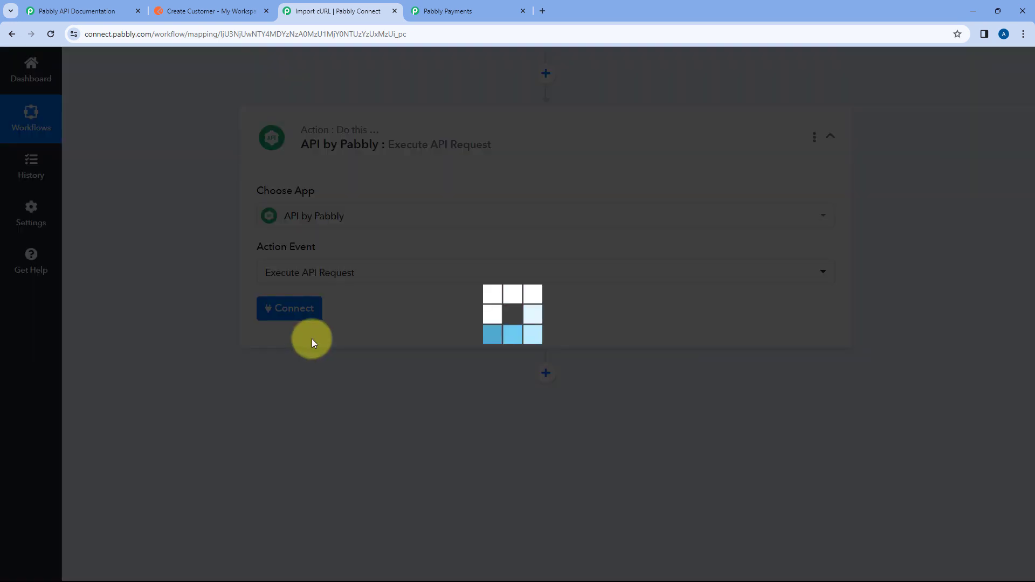
left_click(306, 310)
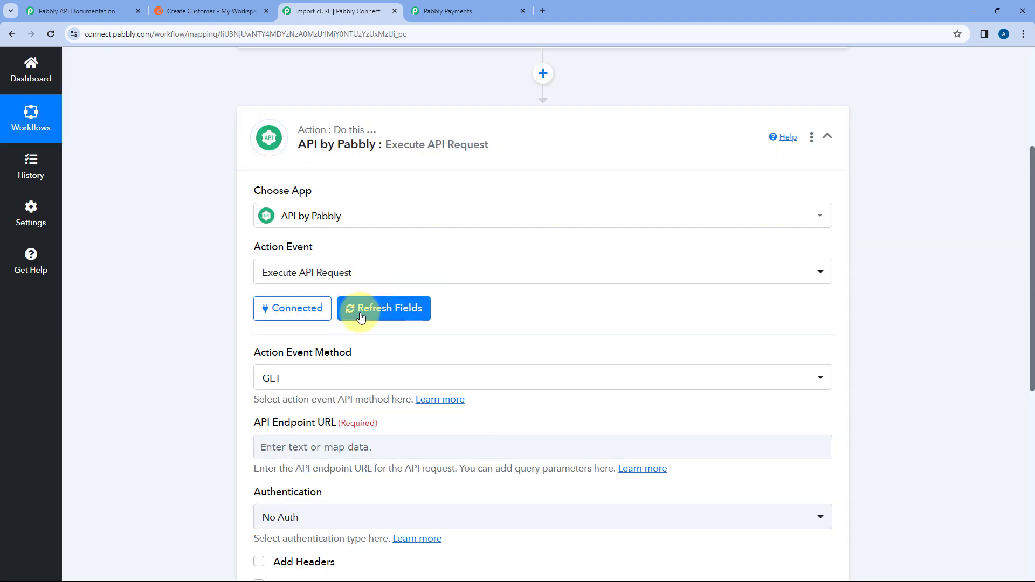
Open the Import cURL dialog for the API by Pabbly action step, ready for a cURL request.
left_click(812, 138)
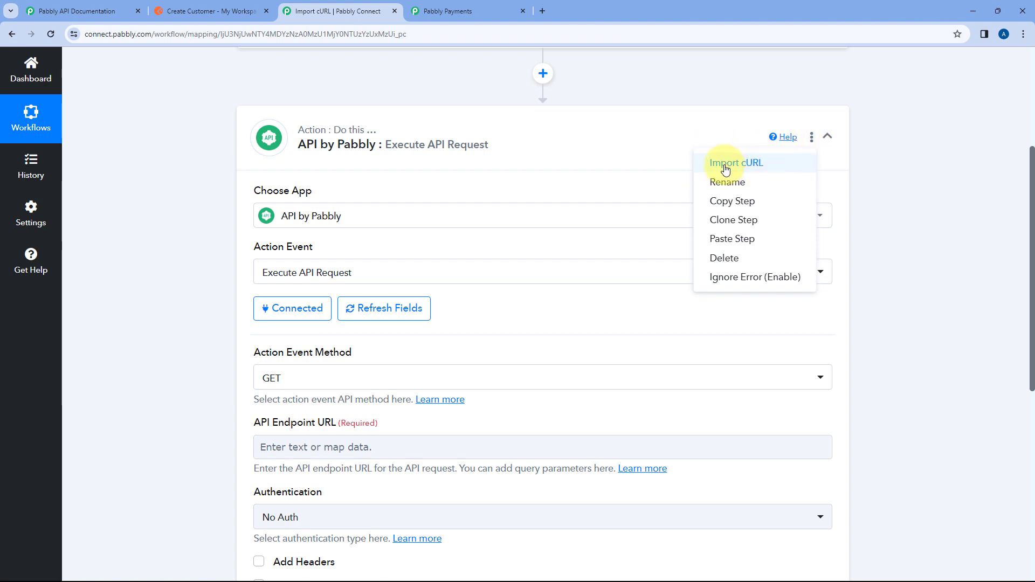
left_click(760, 168)
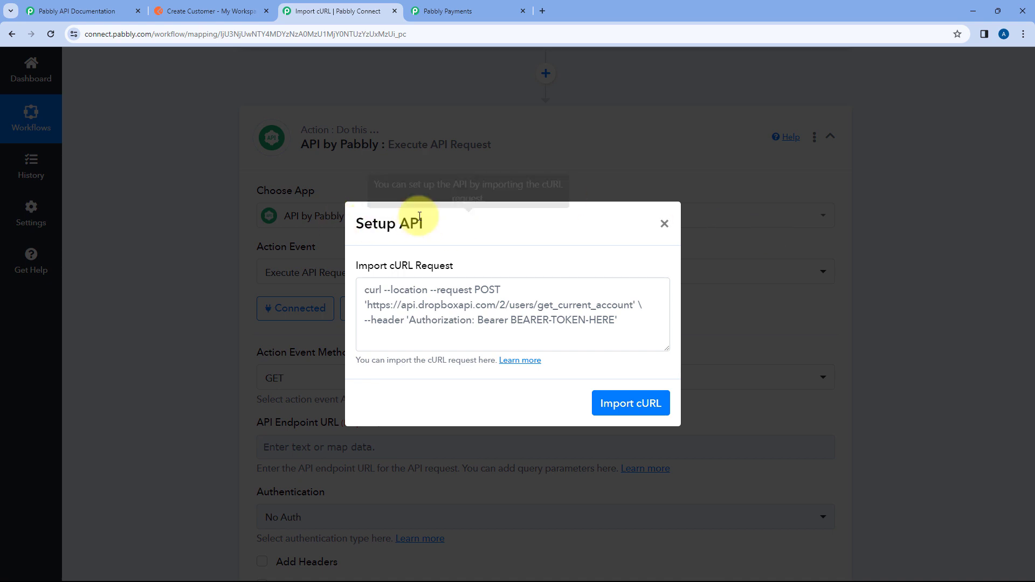
left_click(394, 288)
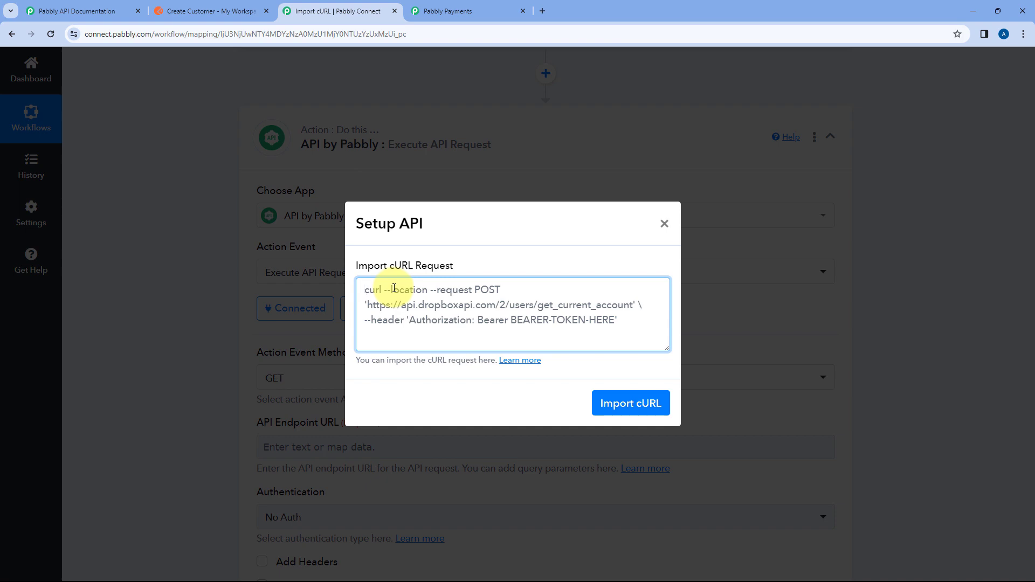
Display the cURL code snippet of the Create Customer request in Postman and copy it.
left_click(101, 6)
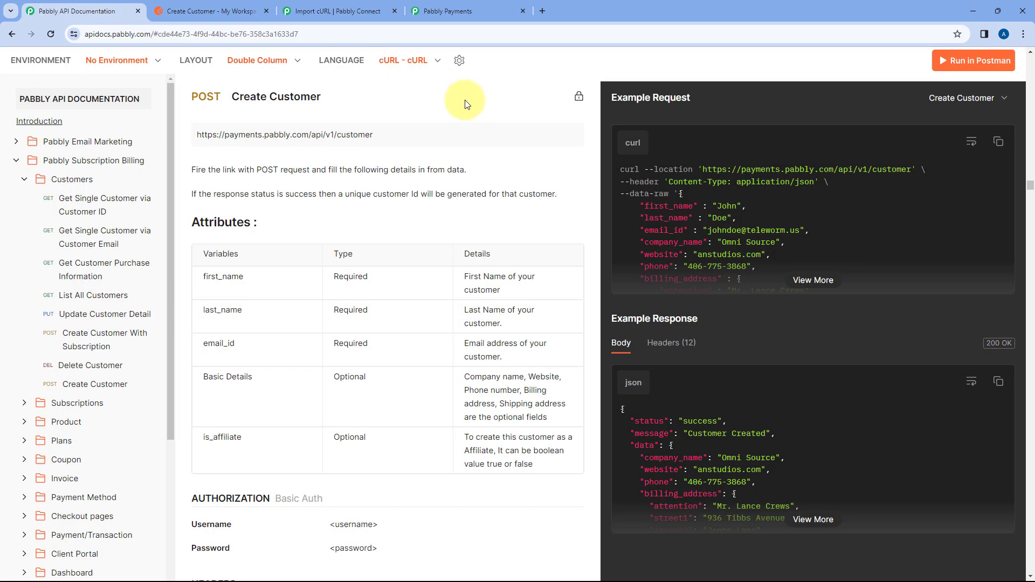
left_click(247, 7)
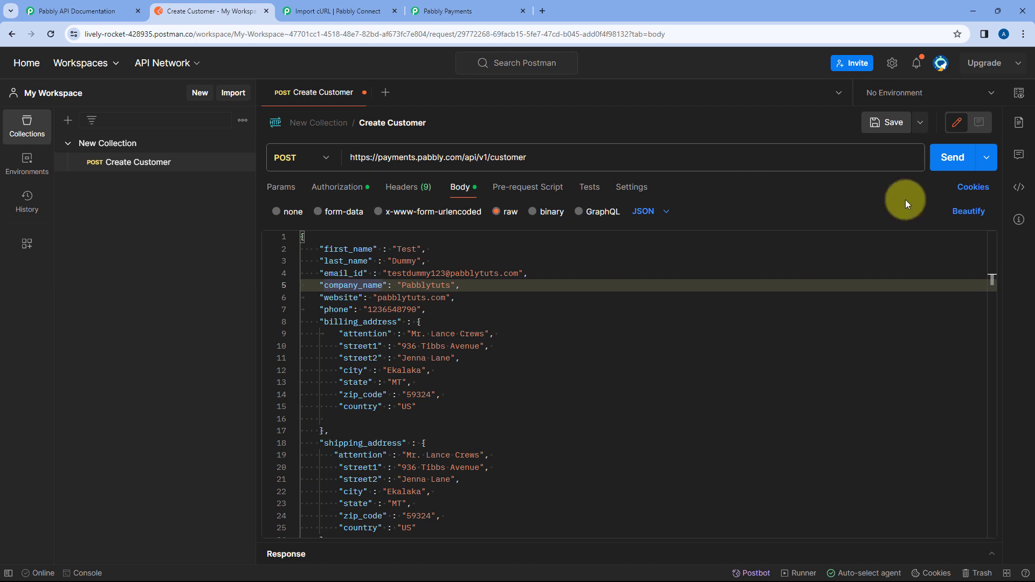
left_click(1018, 187)
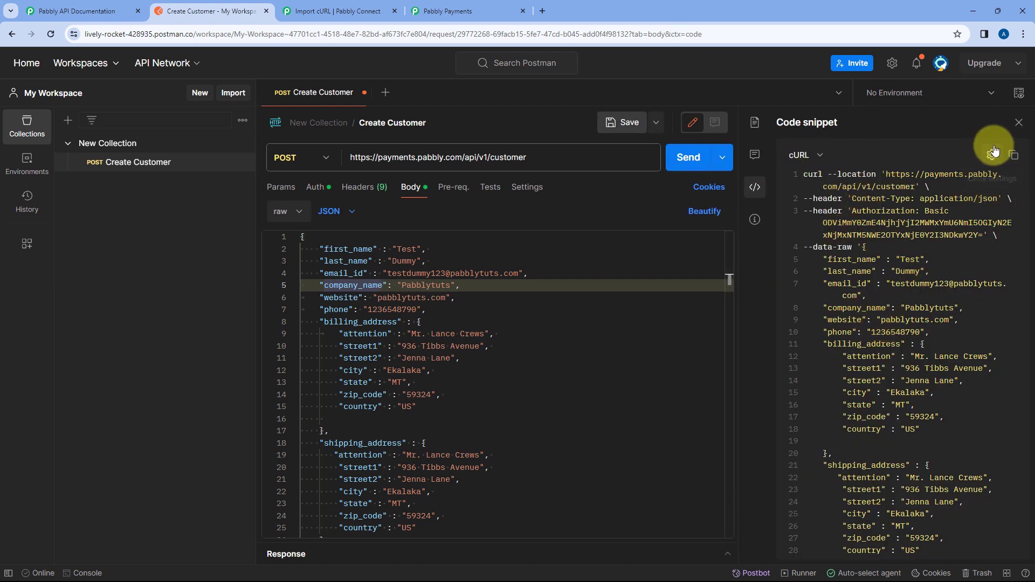
left_click(1012, 156)
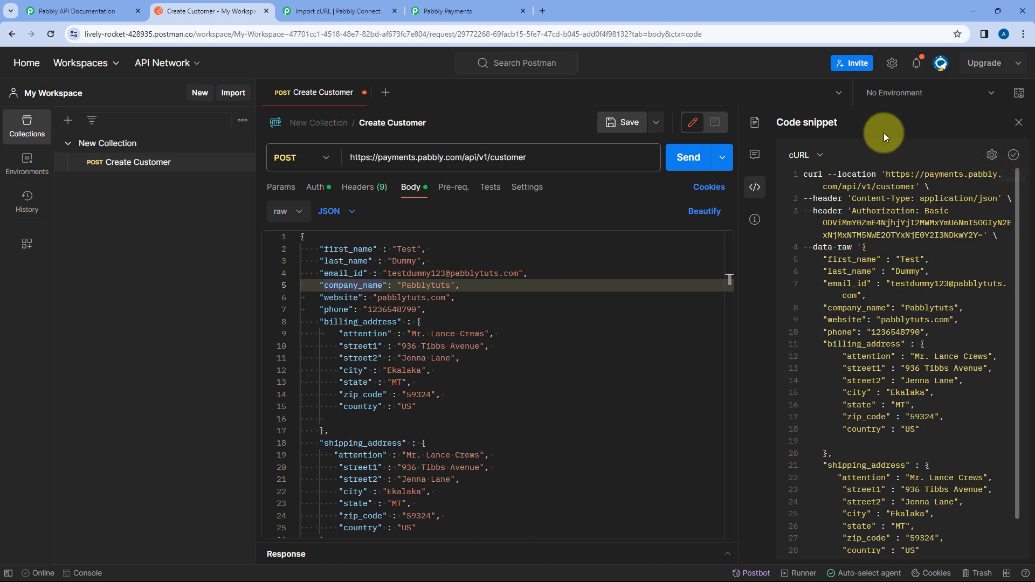
Paste the copied cURL request, including its authorization credential, into the workflow's Import cURL Request field and import it.
left_click(349, 11)
right_click(380, 291)
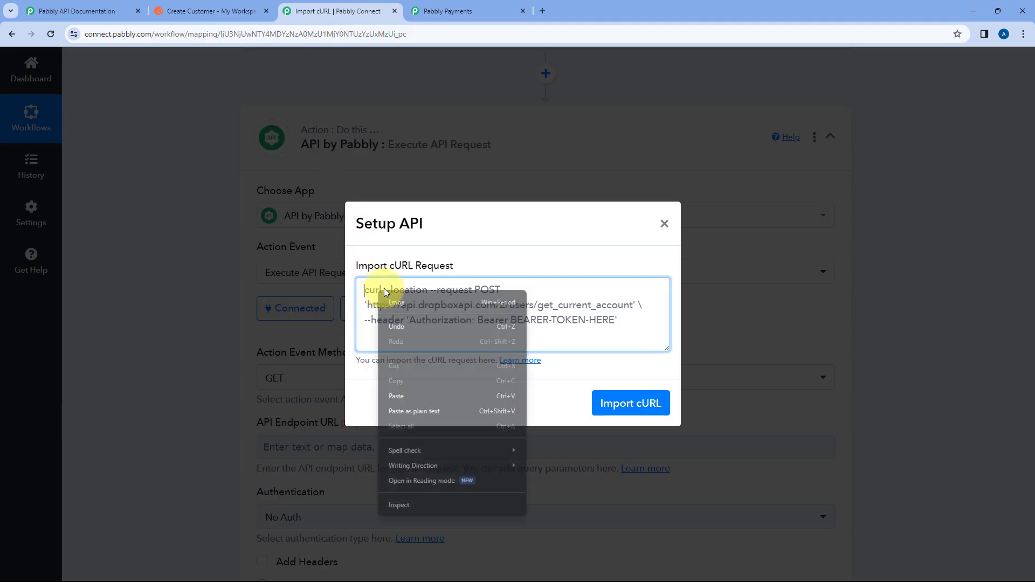
left_click(405, 397)
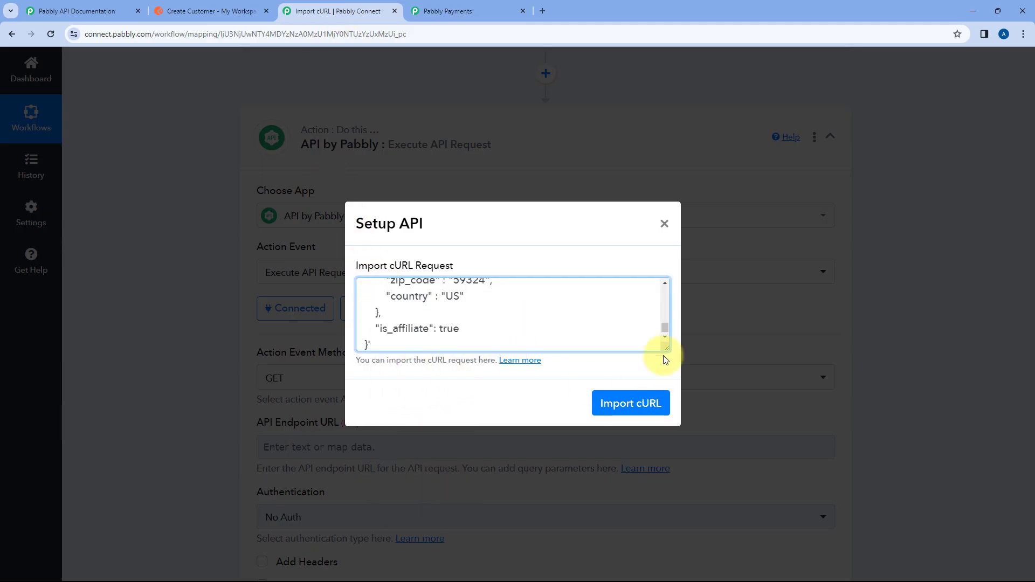
left_click(631, 404)
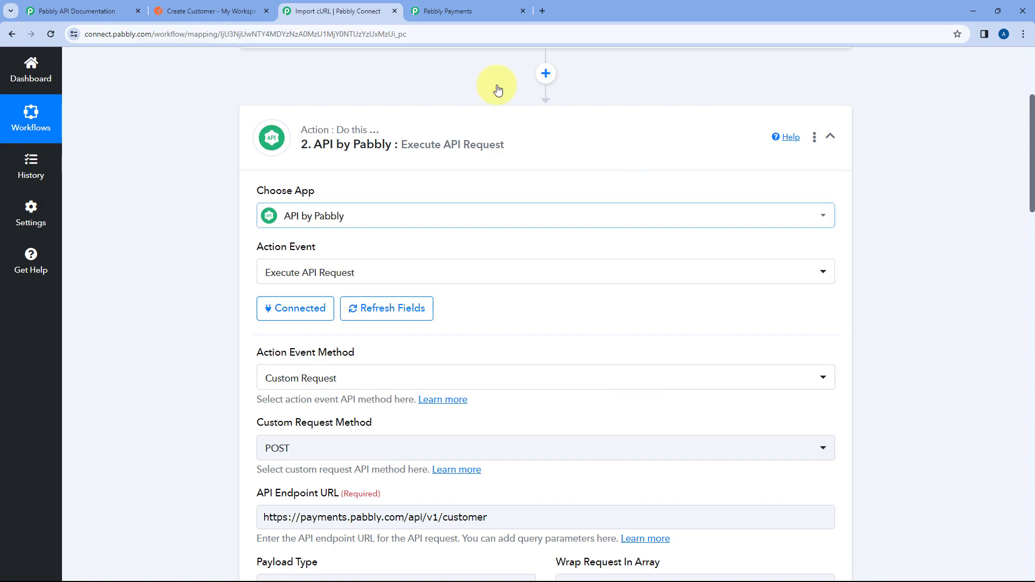
Compare the imported request method, endpoint URL, payload type, authentication and headers with the cURL snippet in Postman.
left_click(226, 11)
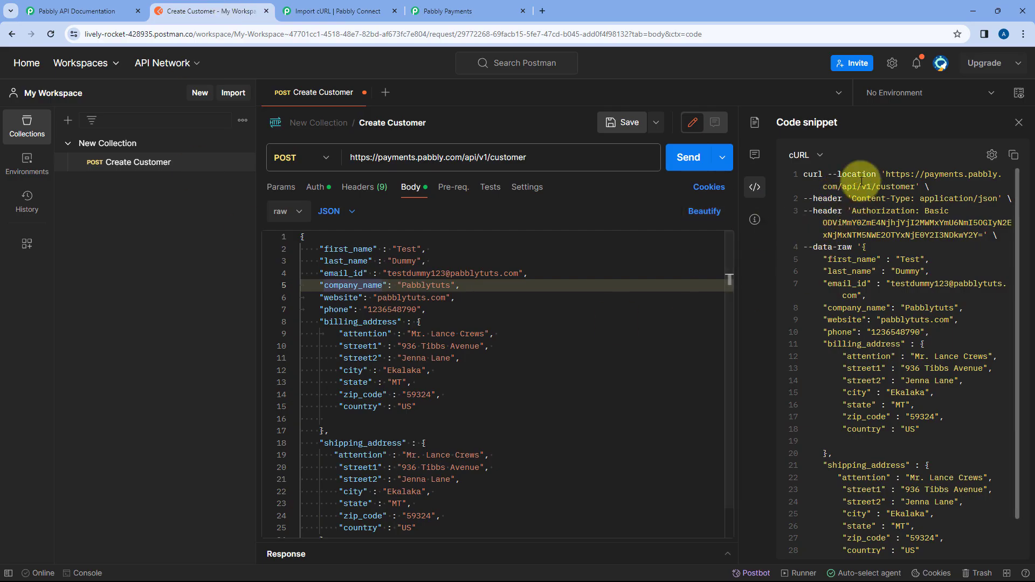
left_click(316, 7)
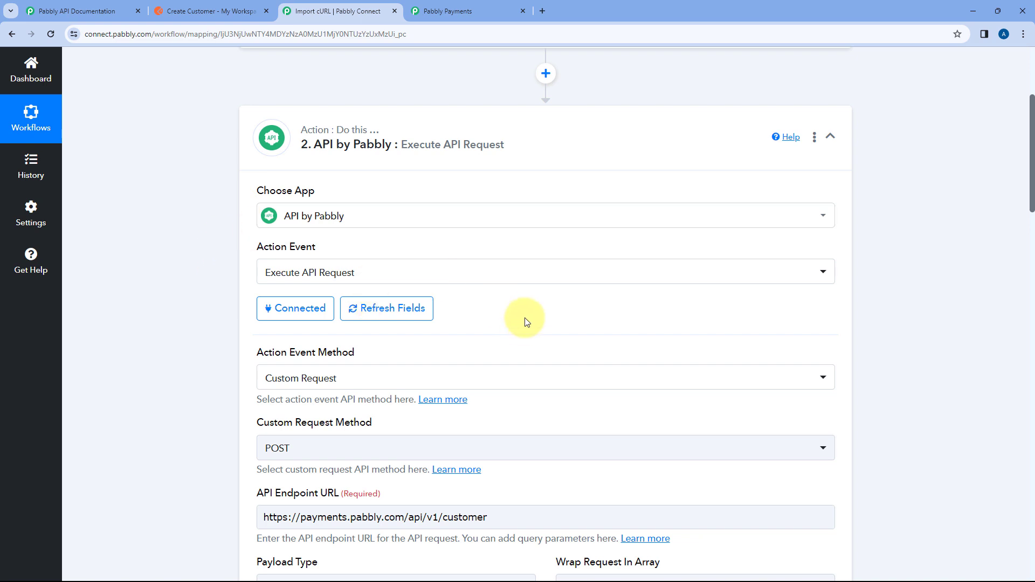
scroll(527, 322, "down", 4)
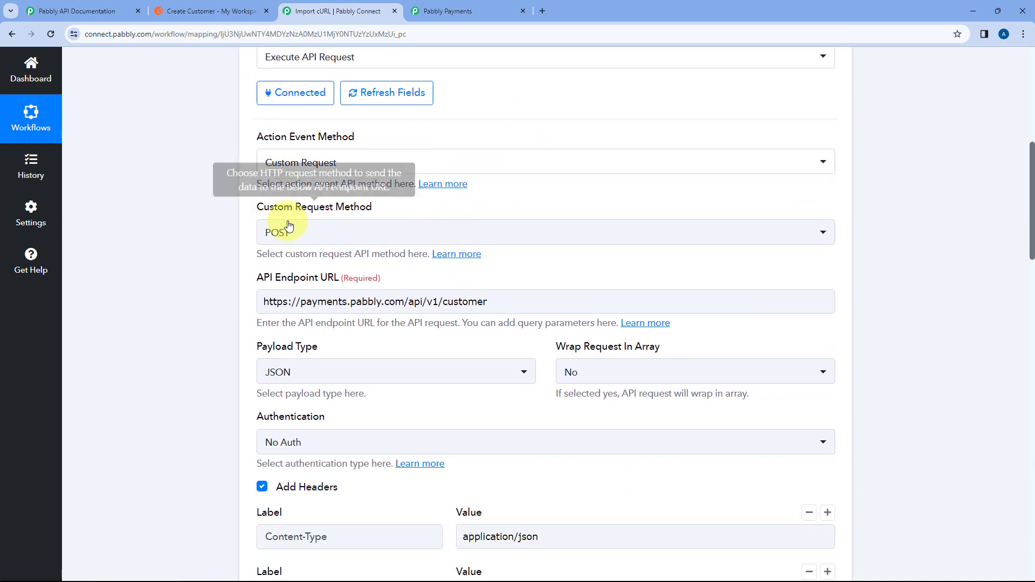
scroll(243, 247, "down", 3)
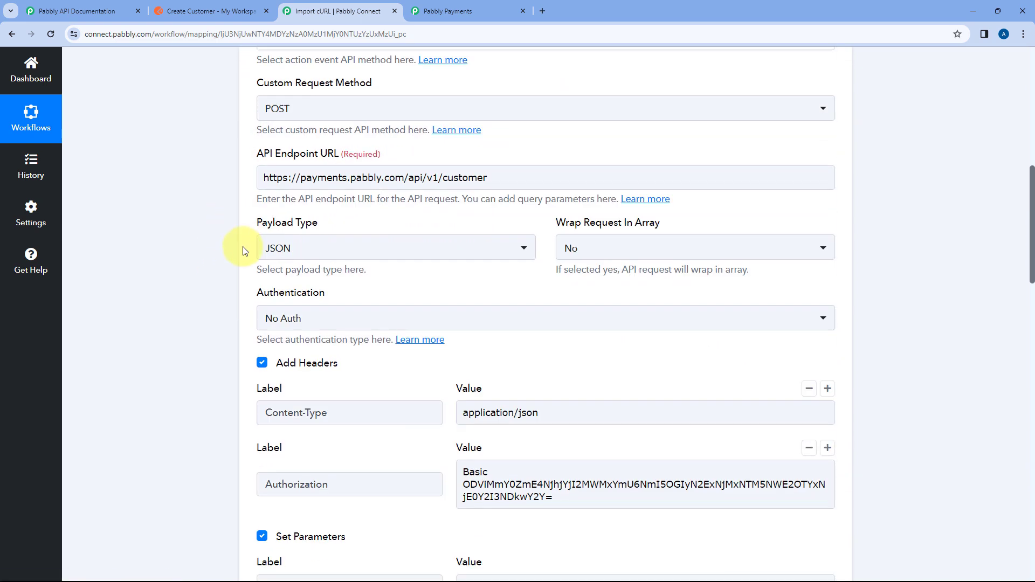
left_click(197, 12)
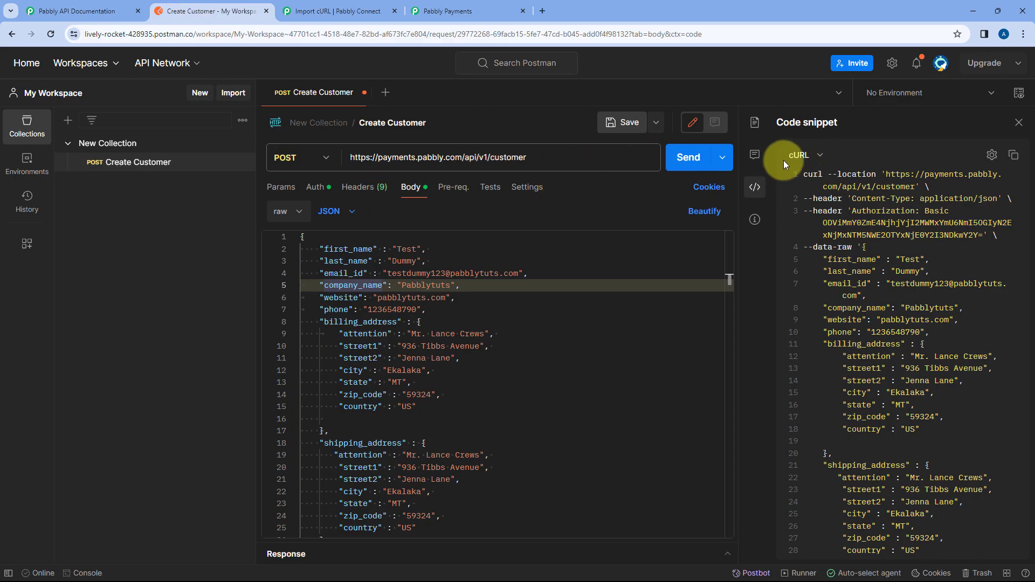
left_click(337, 12)
scroll(229, 213, "down", 1)
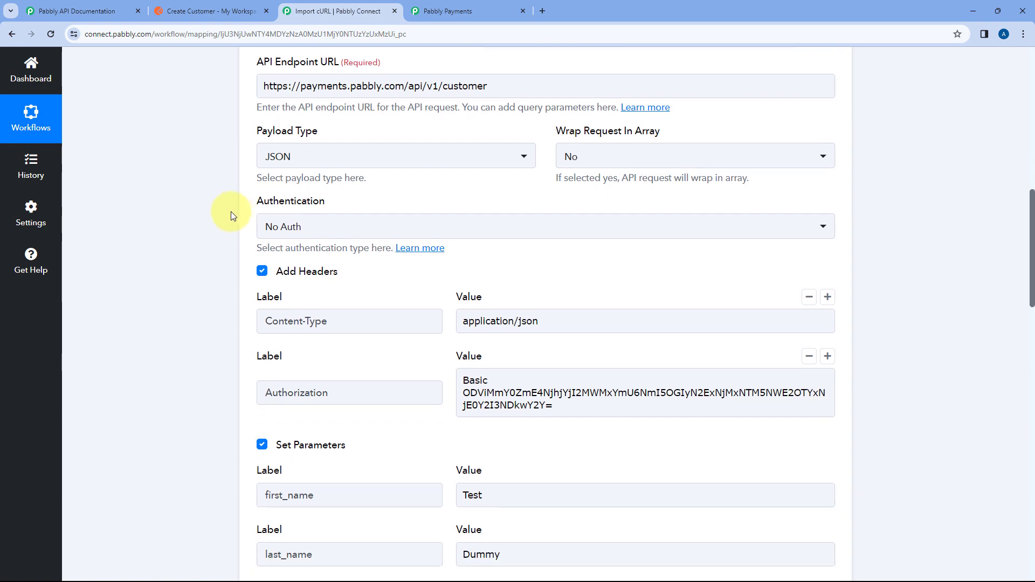
scroll(219, 224, "down", 1)
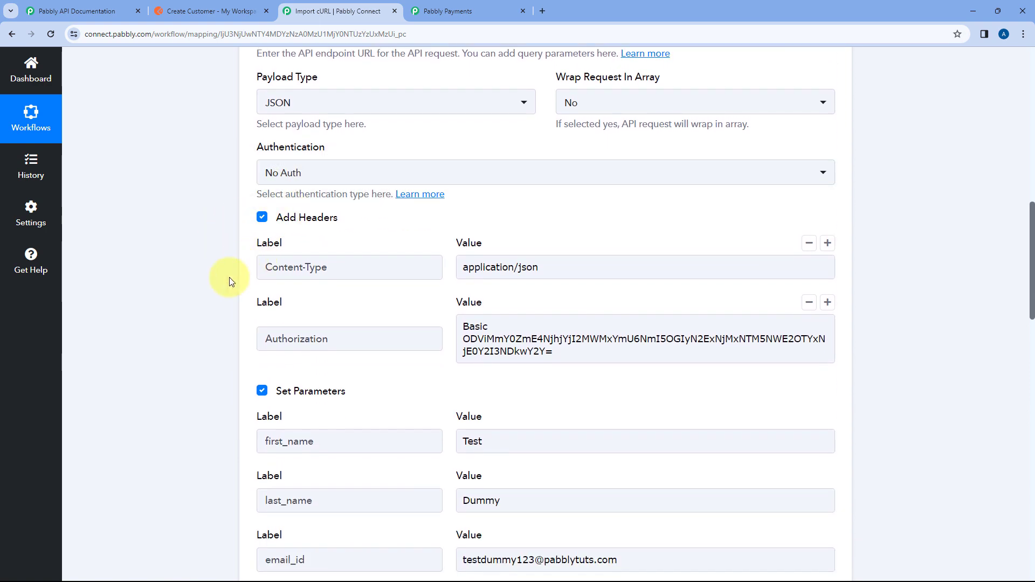
Check the imported parameters, from first_name through is_affiliate, against the JSON body of the Postman request.
scroll(218, 261, "down", 4)
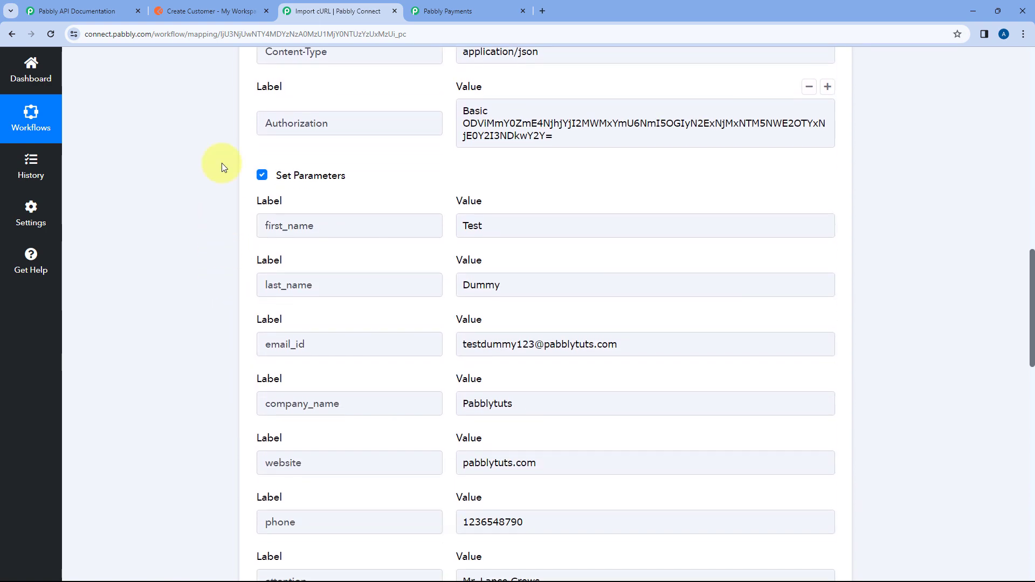
left_click(224, 6)
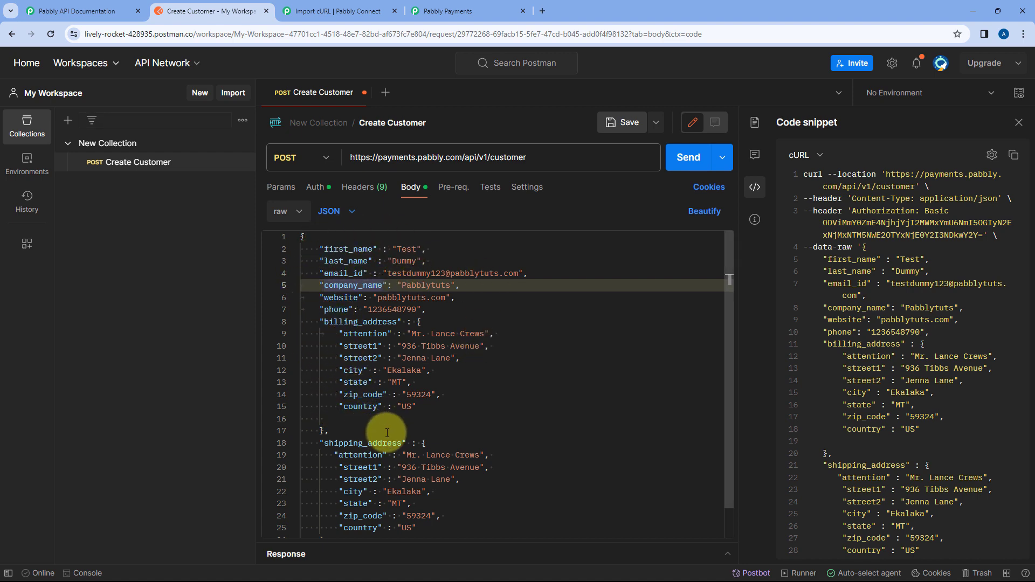
scroll(388, 433, "down", 2)
left_click(340, 7)
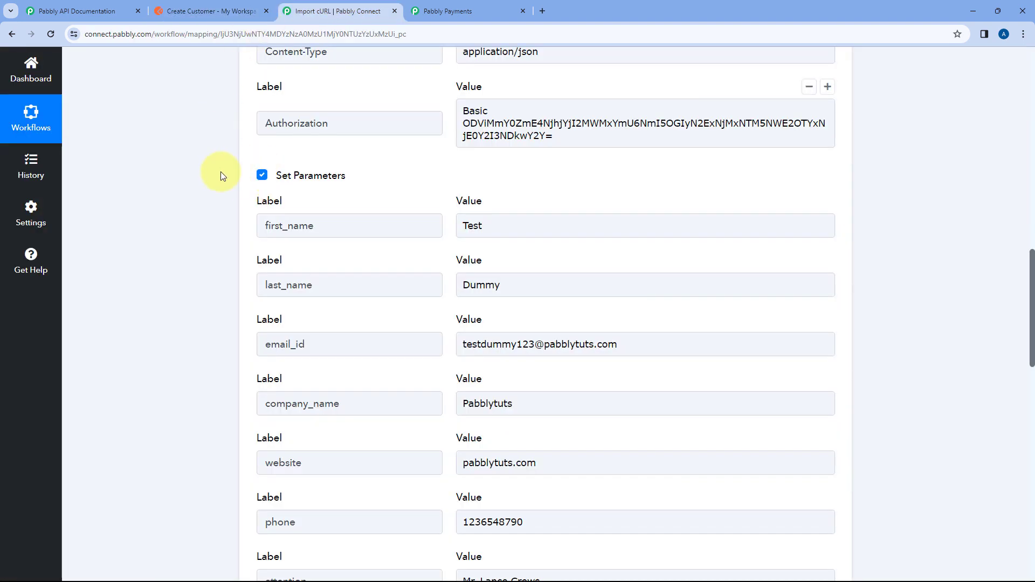
scroll(273, 173, "down", 1)
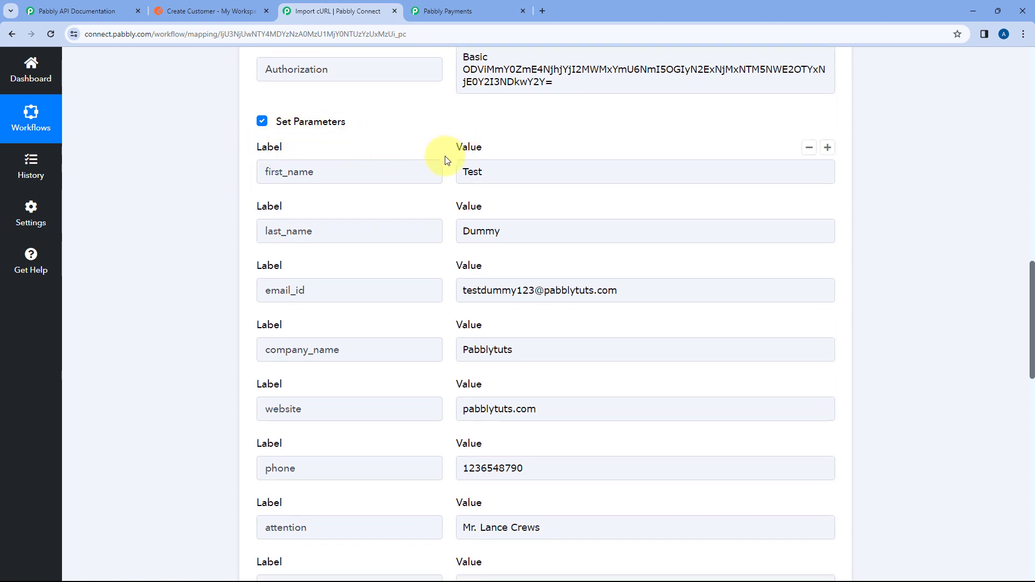
scroll(451, 173, "up", 1)
scroll(453, 176, "down", 4)
scroll(451, 182, "down", 9)
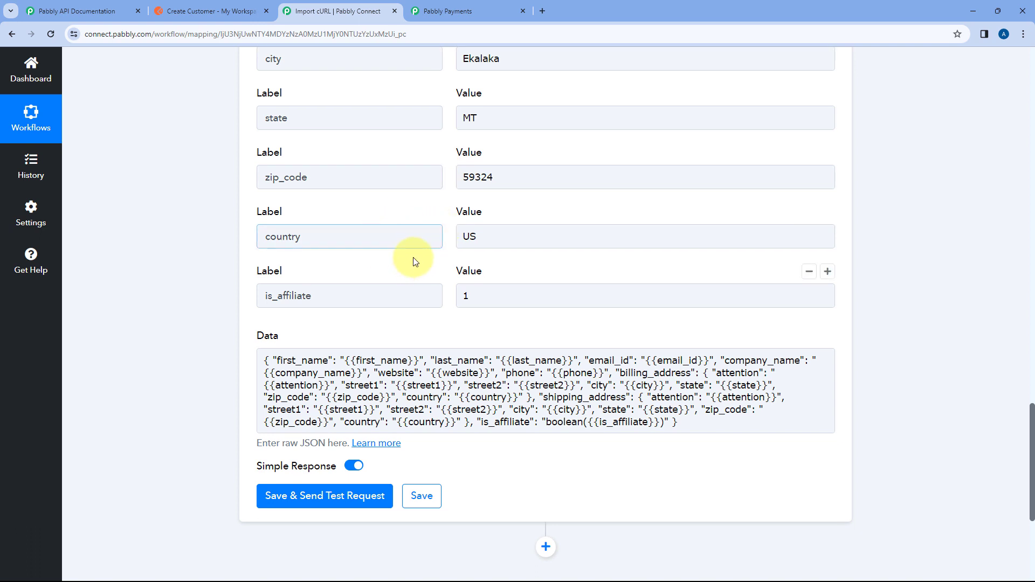
Examine the raw JSON in the action step's Data field and compare its structure with the Postman request body.
left_click(400, 373)
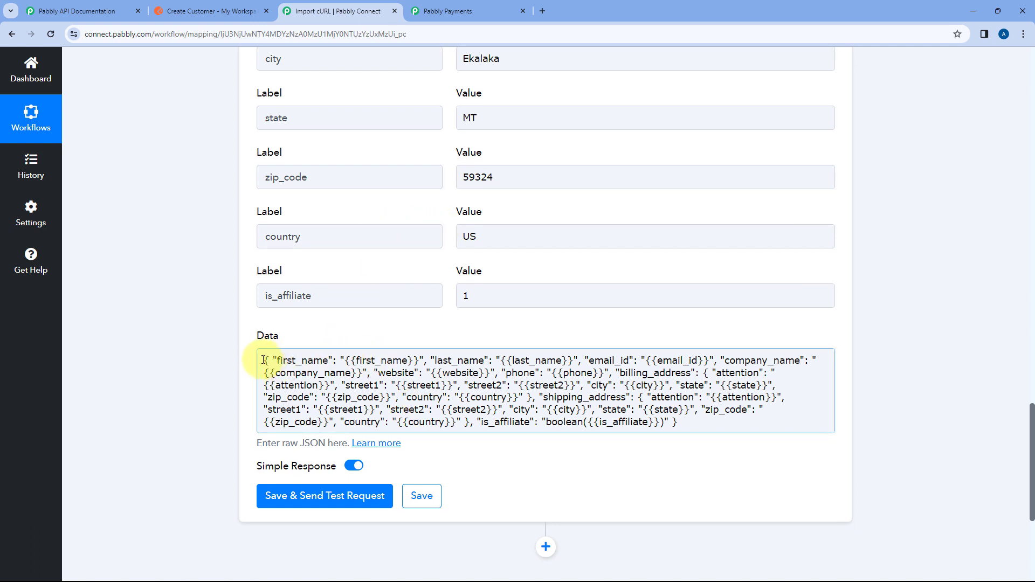
left_click_drag(263, 360, 700, 430)
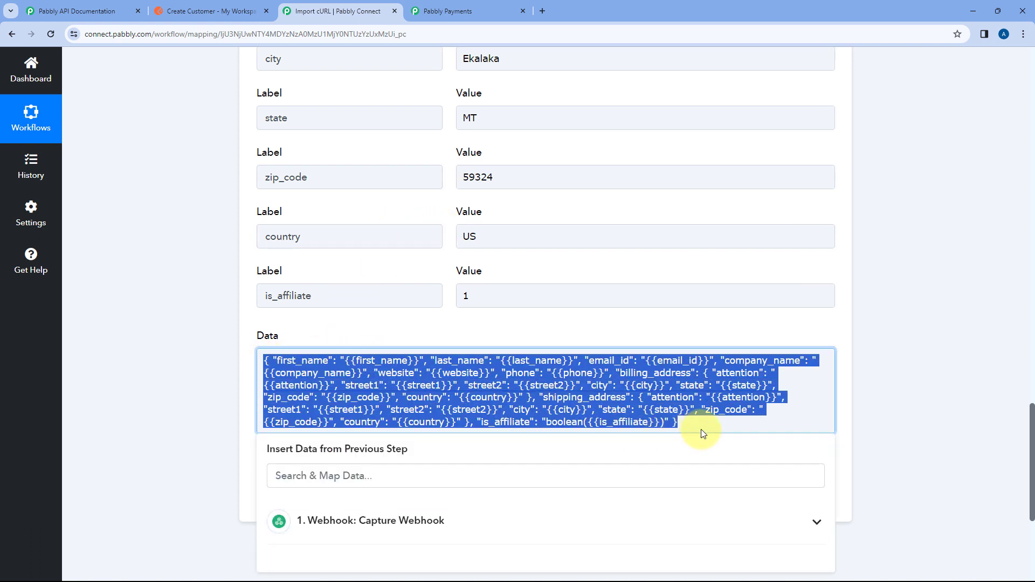
left_click(699, 423)
left_click(229, 313)
scroll(228, 314, "up", 1)
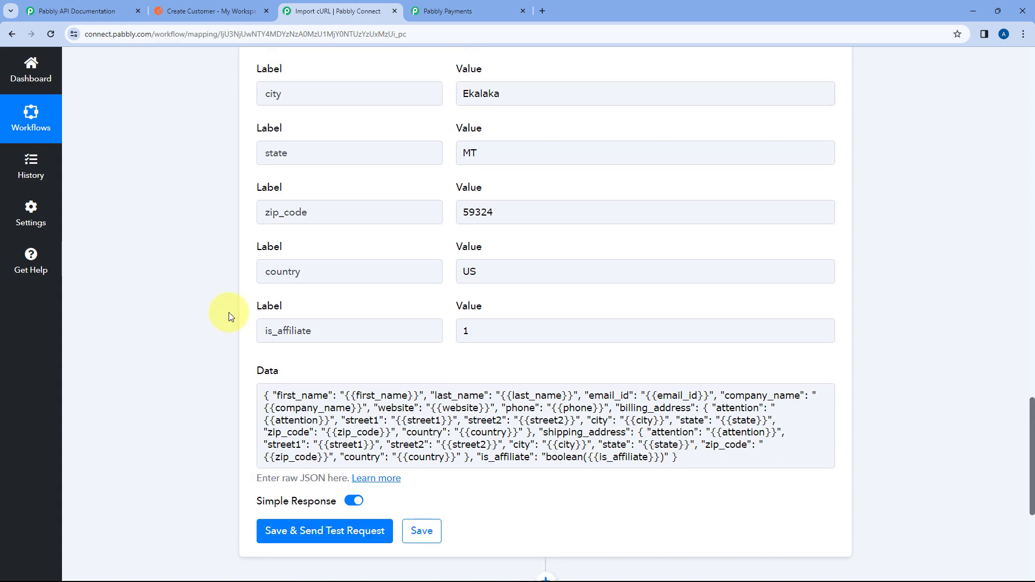
left_click(210, 10)
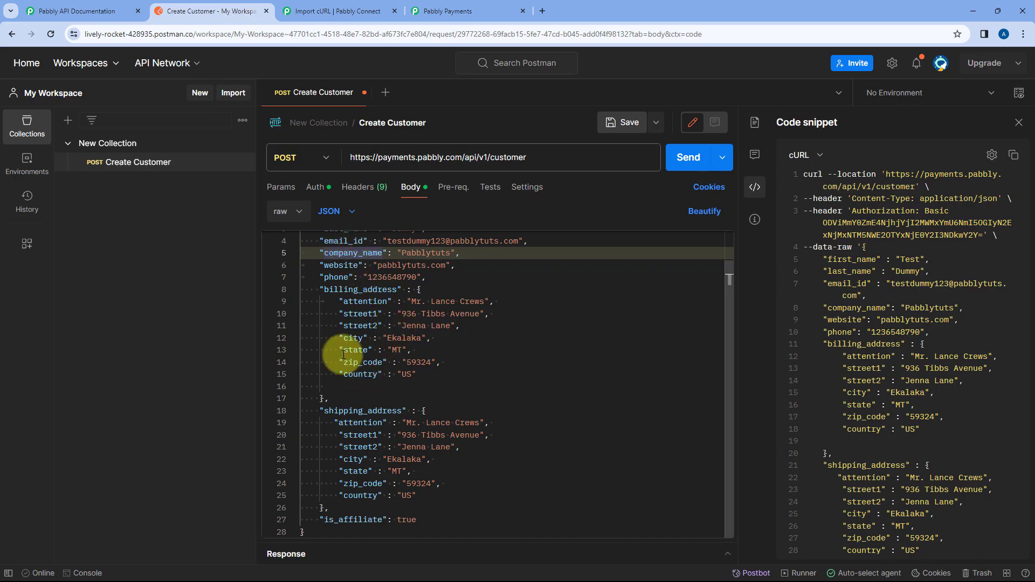
scroll(365, 419, "up", 1)
left_click(337, 11)
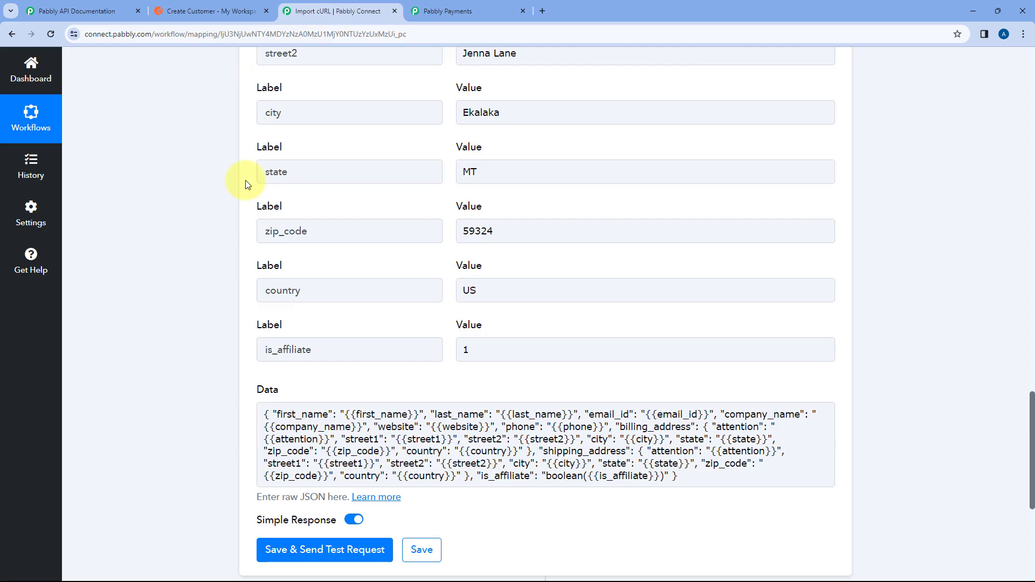
Review the imported request settings, headers and parameter values in the API by Pabbly action.
scroll(477, 255, "up", 1)
scroll(476, 255, "up", 12)
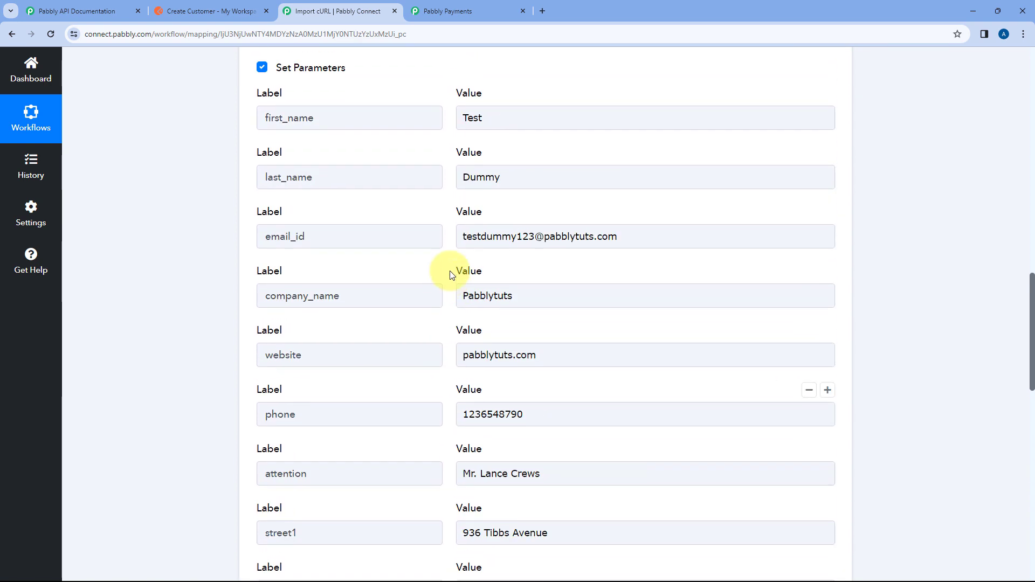
scroll(456, 284, "up", 1)
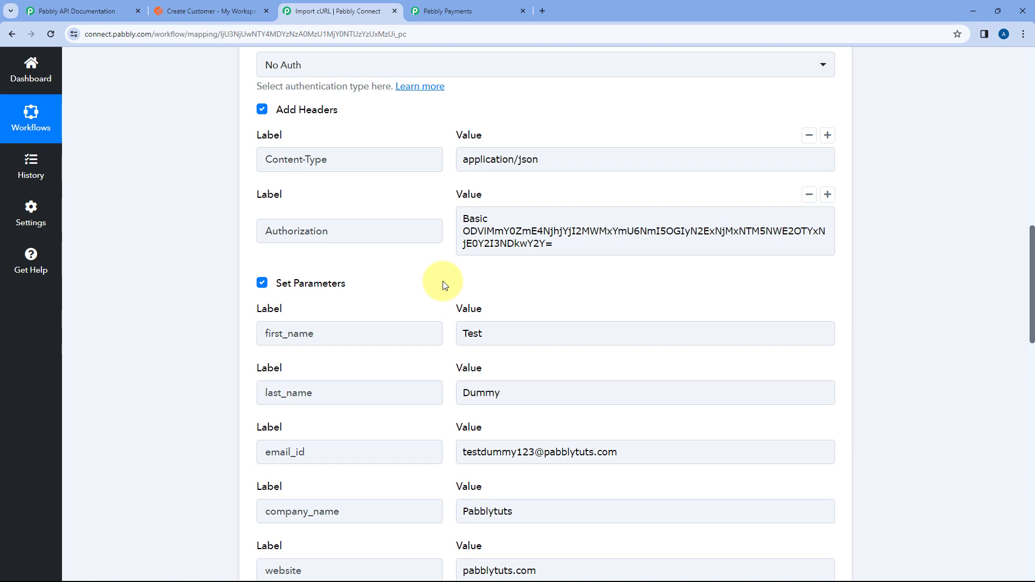
scroll(436, 288, "up", 4)
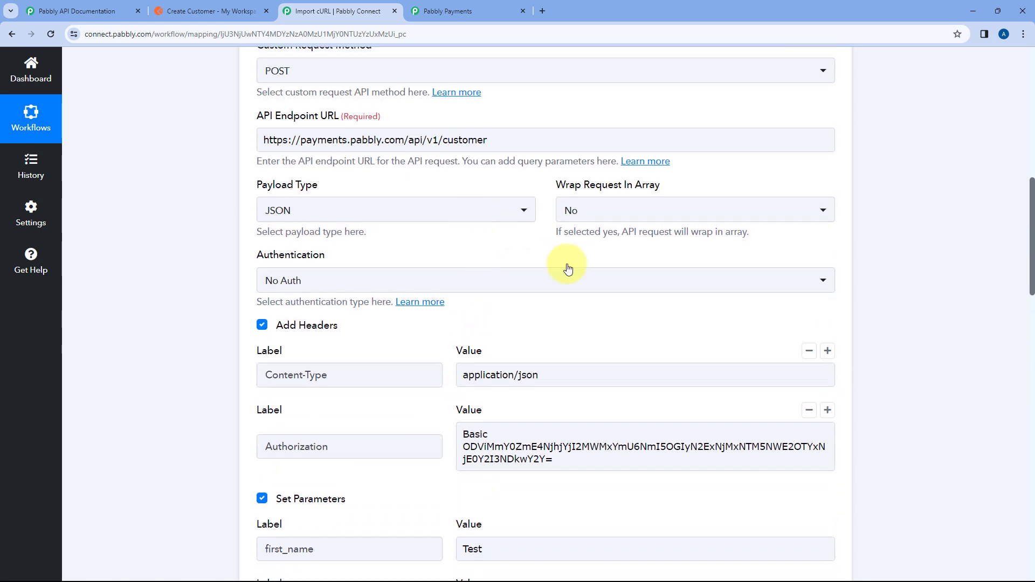
scroll(484, 251, "down", 7)
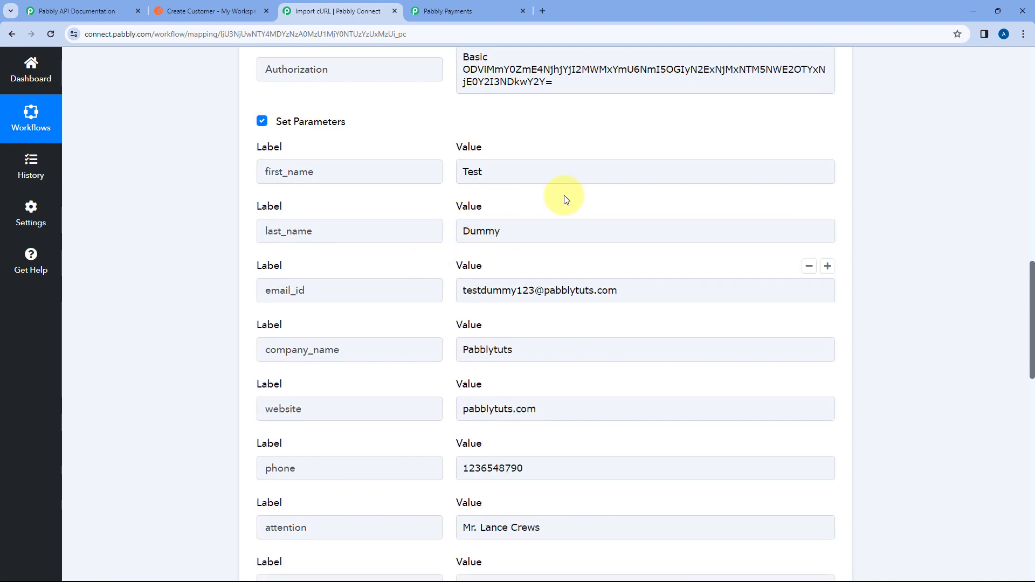
left_click(539, 172)
left_click(497, 157)
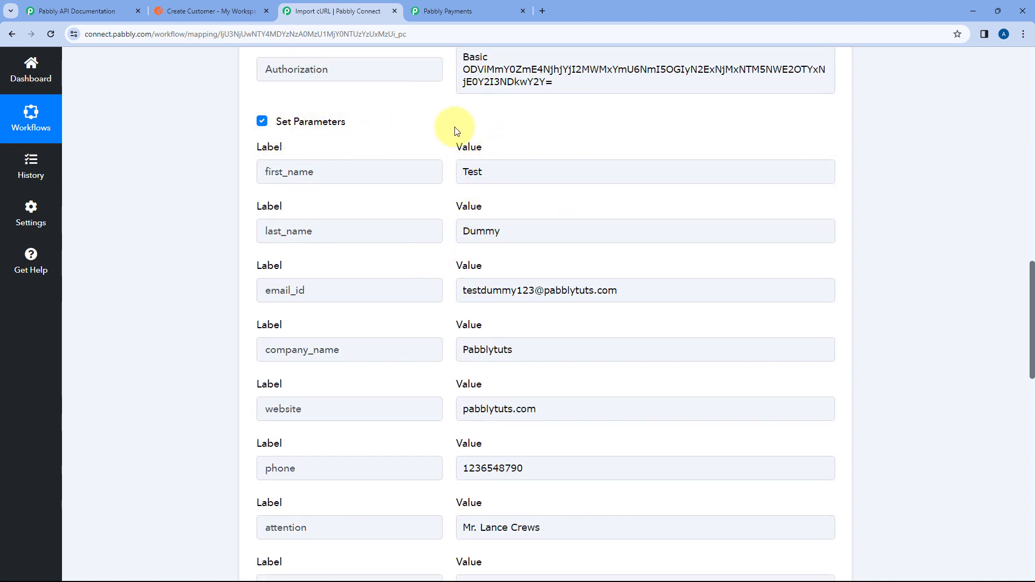
scroll(485, 132, "up", 10)
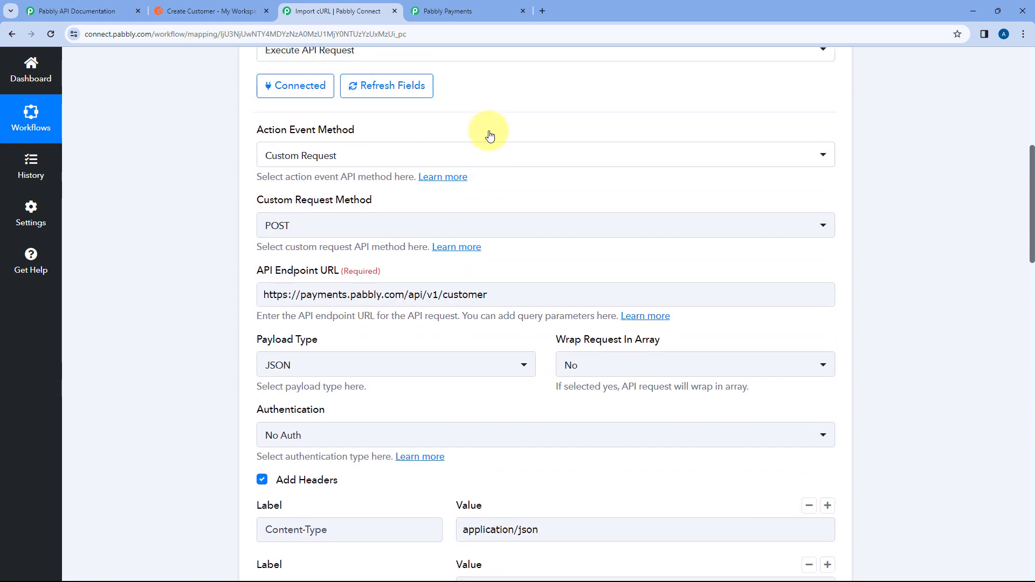
Open the Webhook trigger step and check the First Name, Last Name, Email Id and Phone values in its captured response.
left_click(477, 146)
scroll(225, 212, "down", 5)
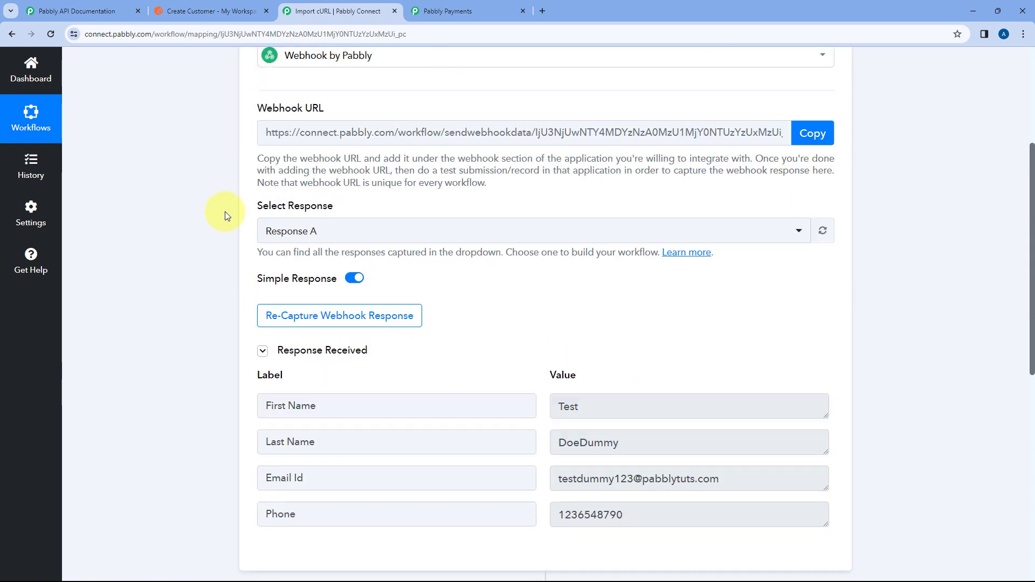
left_click_drag(583, 284, 525, 289)
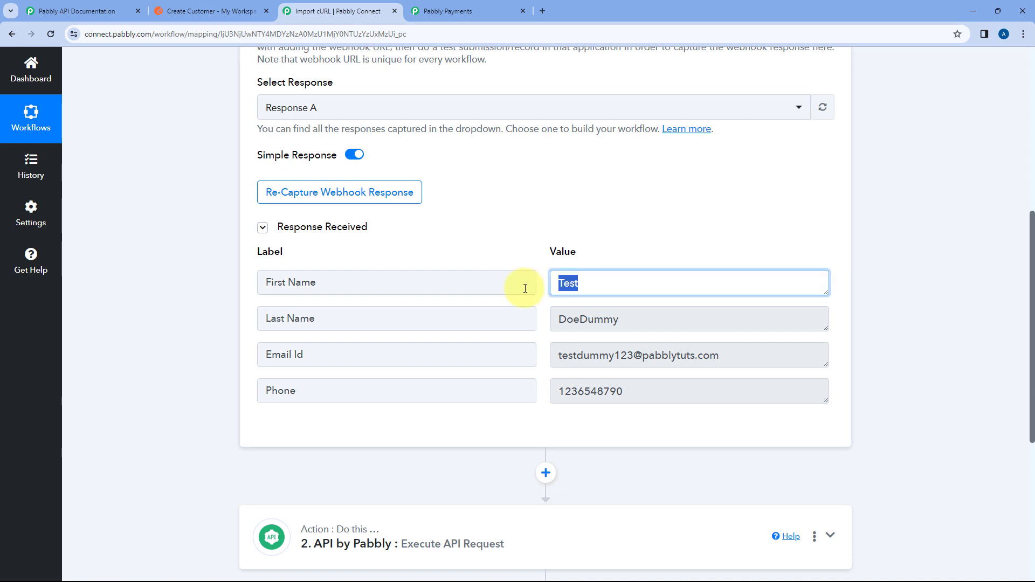
left_click_drag(633, 322, 542, 324)
left_click_drag(744, 354, 501, 360)
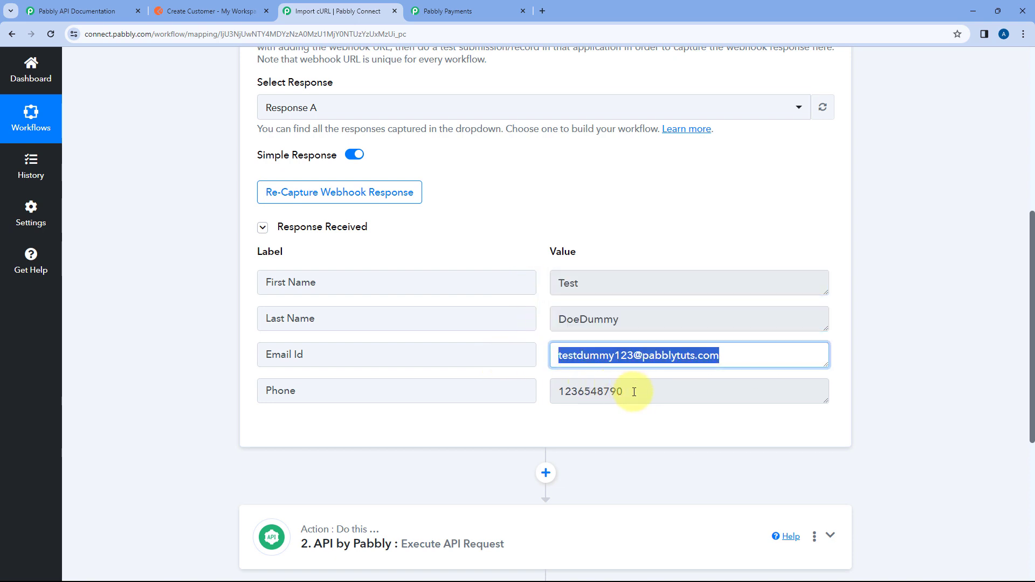
left_click_drag(634, 392, 522, 381)
left_click(547, 342)
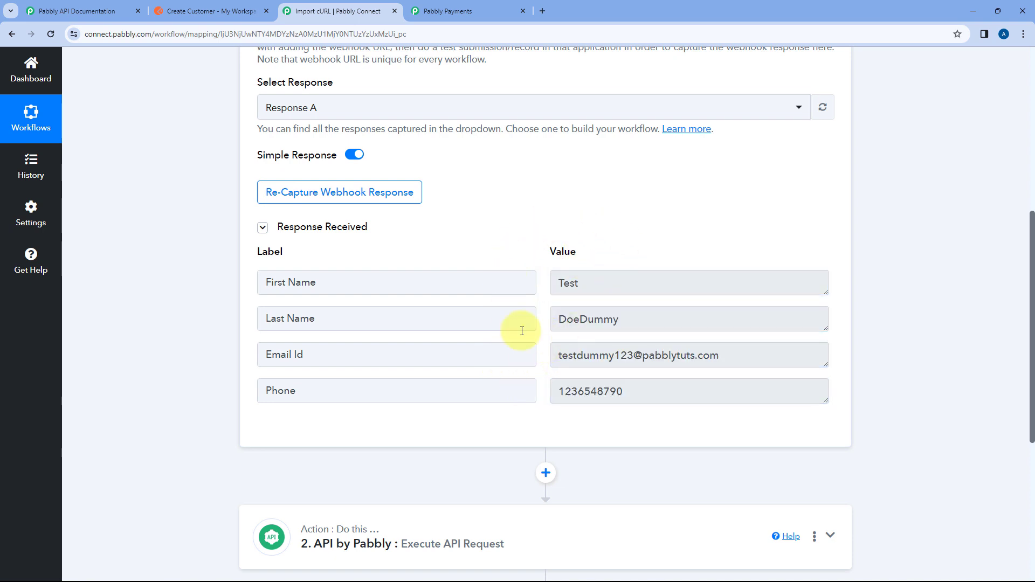
Reopen the API by Pabbly action and replace the first_name parameter's fixed value with the webhook's First Name field.
scroll(164, 344, "down", 3)
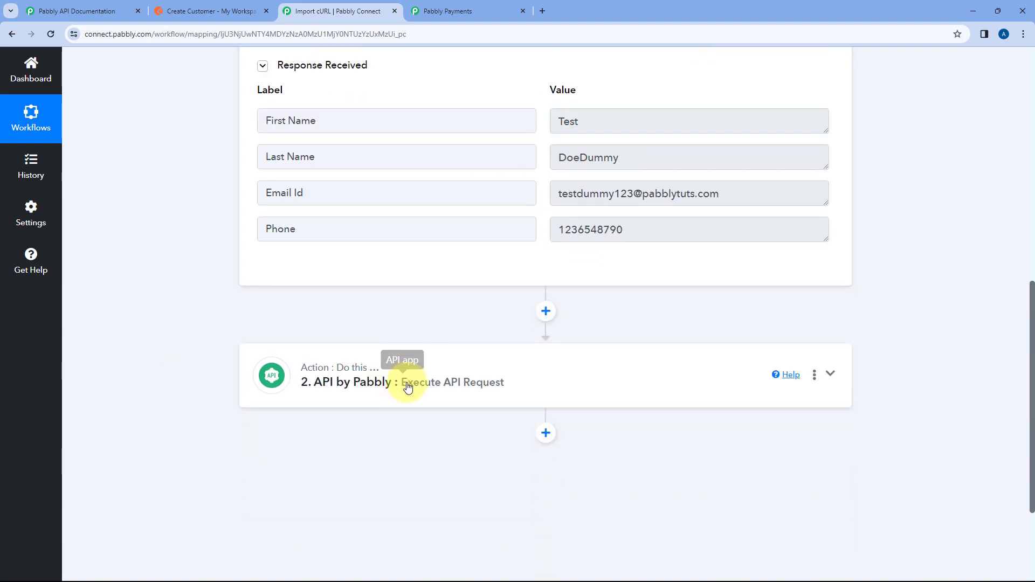
left_click(404, 384)
scroll(226, 294, "down", 8)
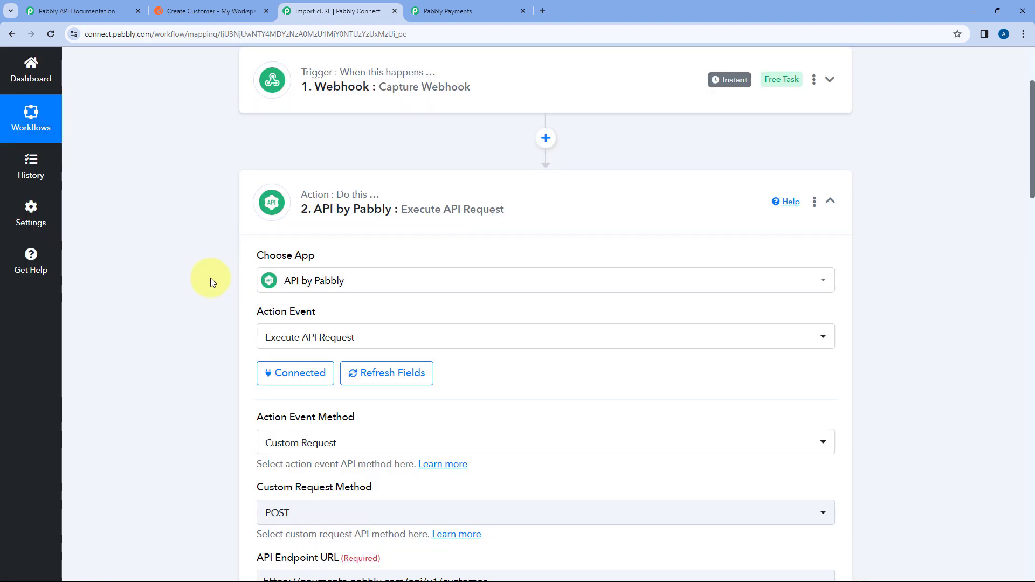
scroll(210, 277, "down", 5)
scroll(210, 277, "down", 10)
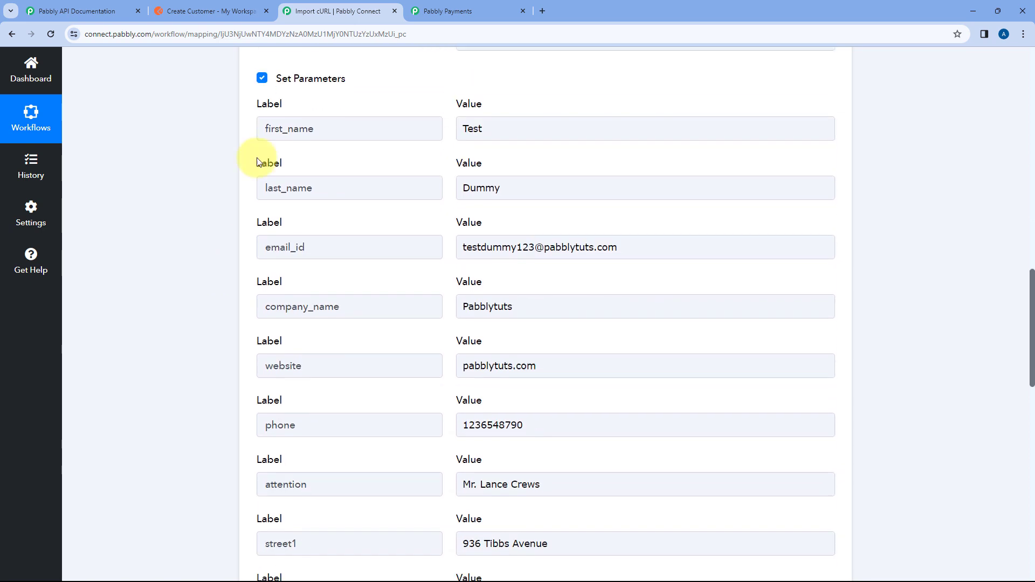
left_click(491, 127)
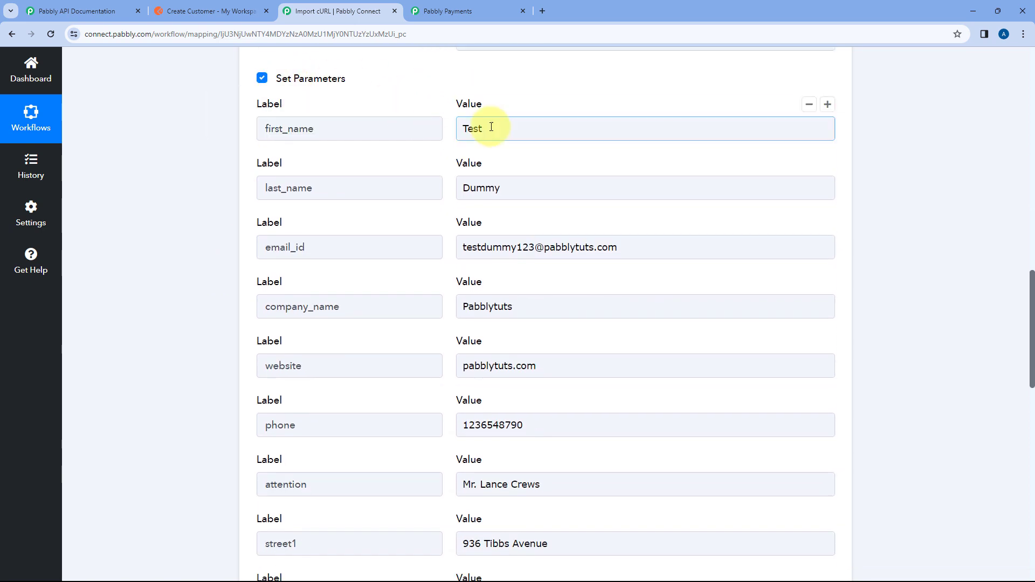
left_click(402, 119)
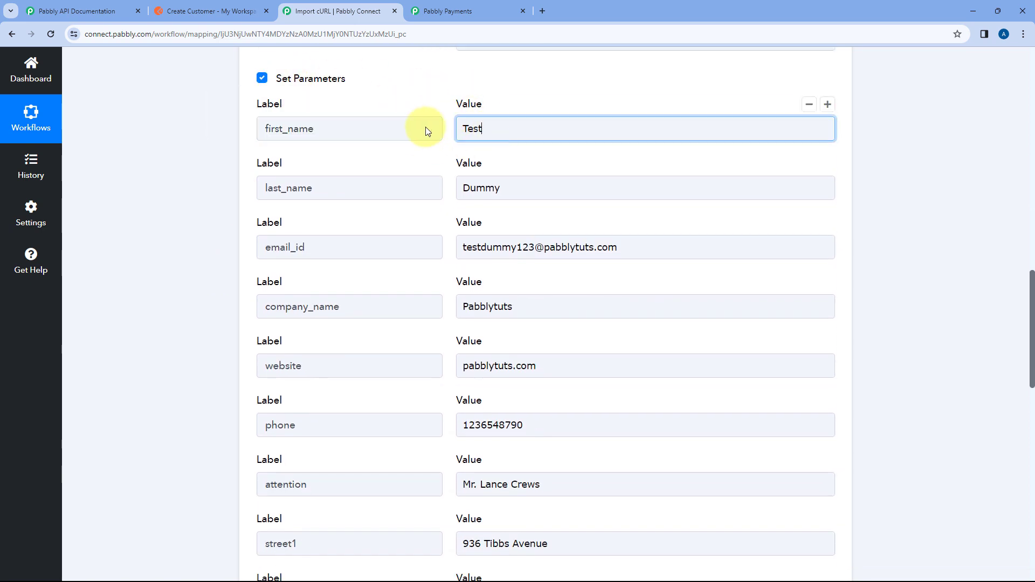
double_click(470, 128)
key("BackSpace")
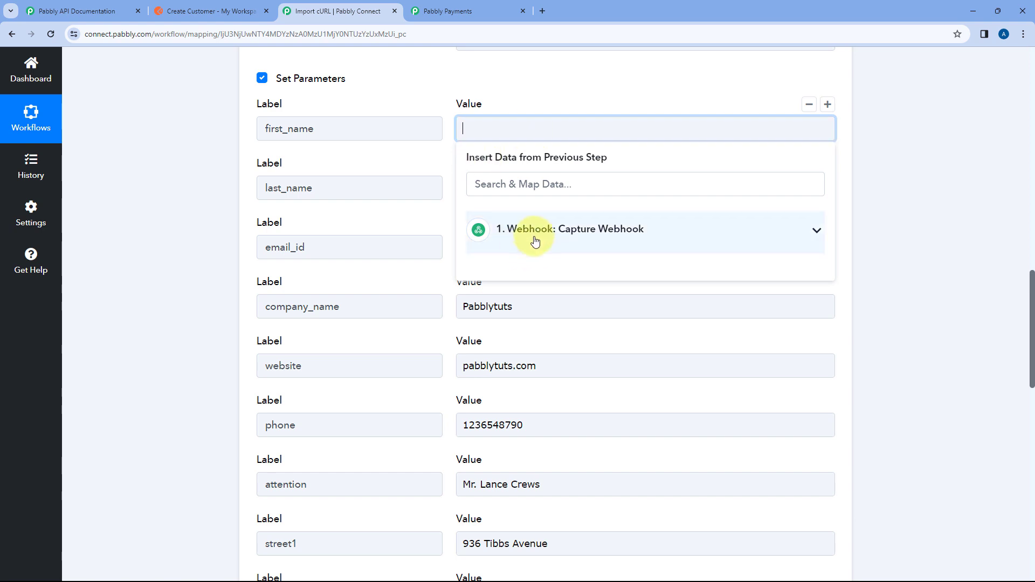
left_click(539, 238)
left_click(509, 266)
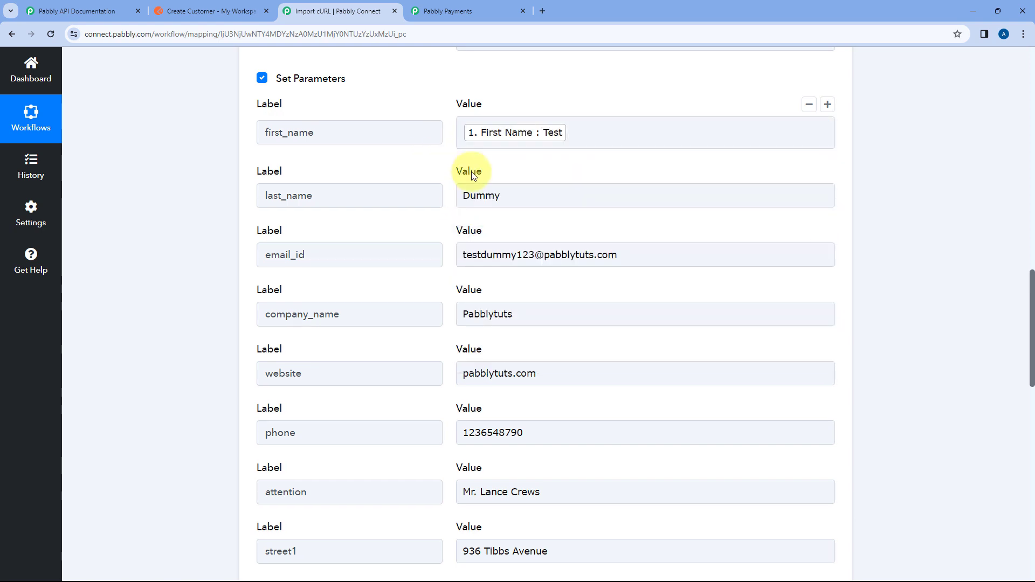
Replace the last_name parameter's fixed value with the Last Name field mapped from the webhook response.
left_click_drag(505, 196, 419, 195)
key("BackSpace")
left_click(522, 296)
left_click(519, 359)
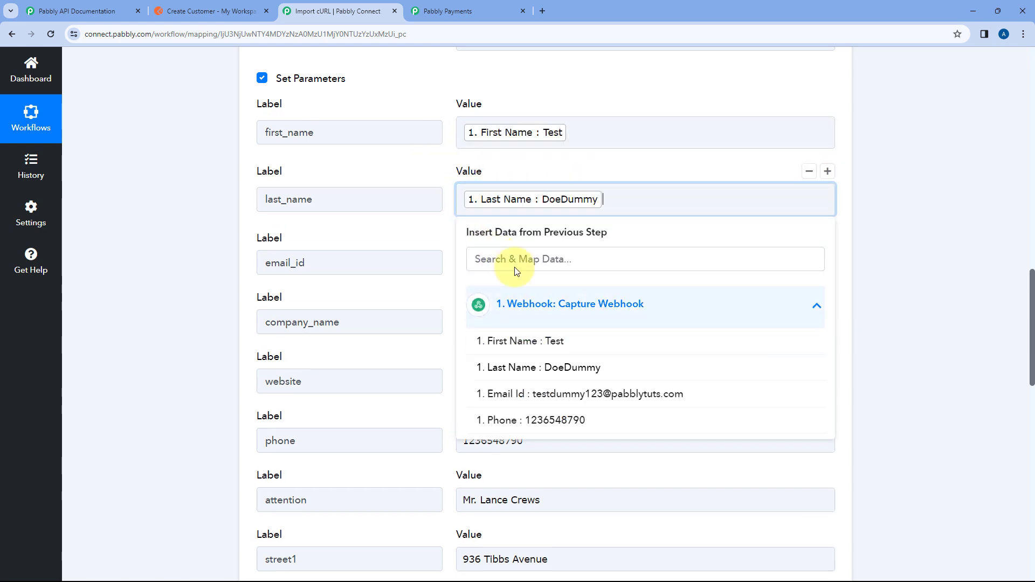
left_click(391, 231)
Replace the email_id parameter's fixed value with the Email Id field mapped from the webhook response.
scroll(341, 263, "down", 1)
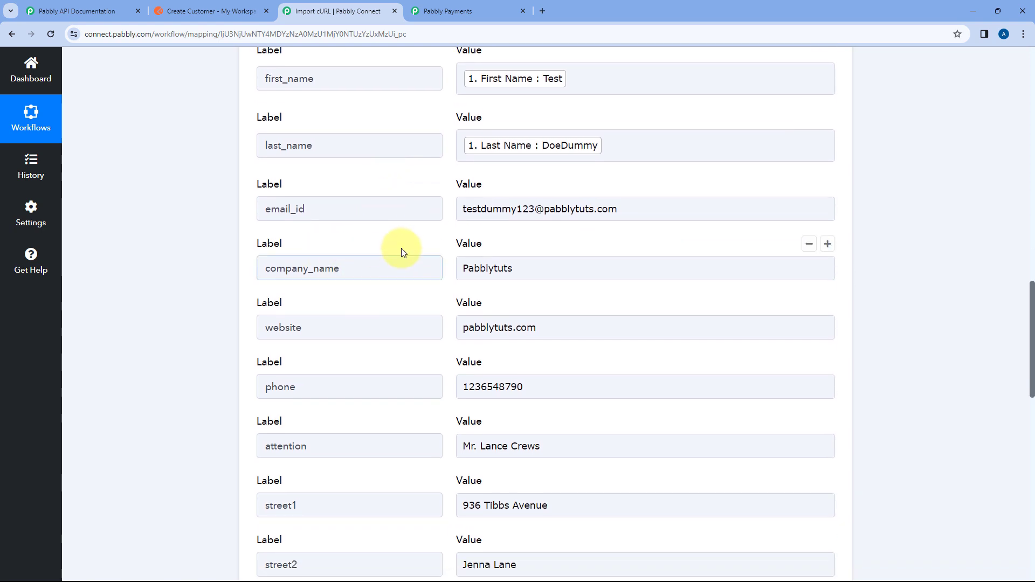
left_click_drag(619, 207, 472, 237)
key("BackSpace")
left_click(510, 316)
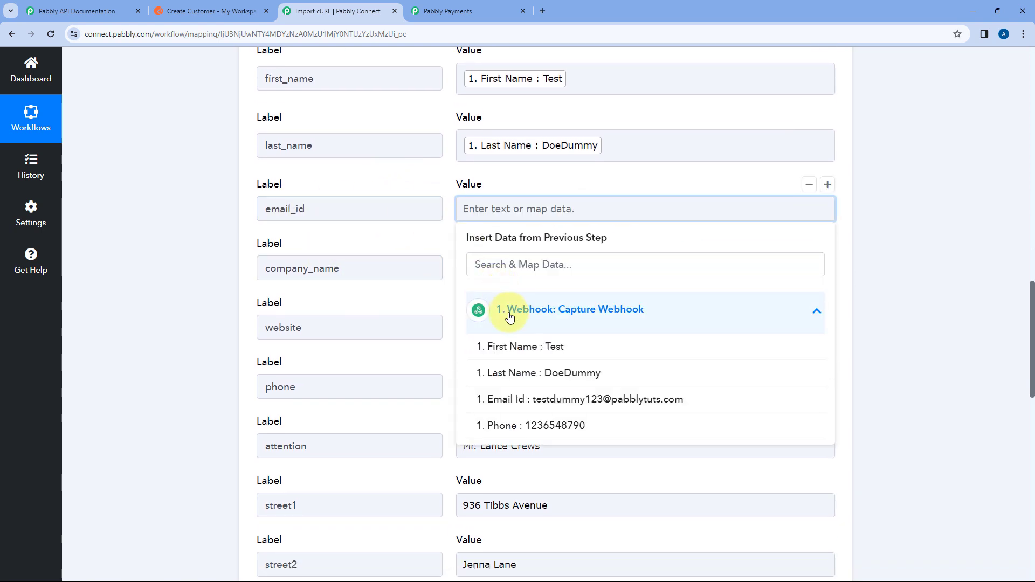
left_click(496, 399)
left_click(431, 254)
Replace the phone parameter's fixed value with the Phone field mapped from the webhook response.
scroll(439, 261, "down", 1)
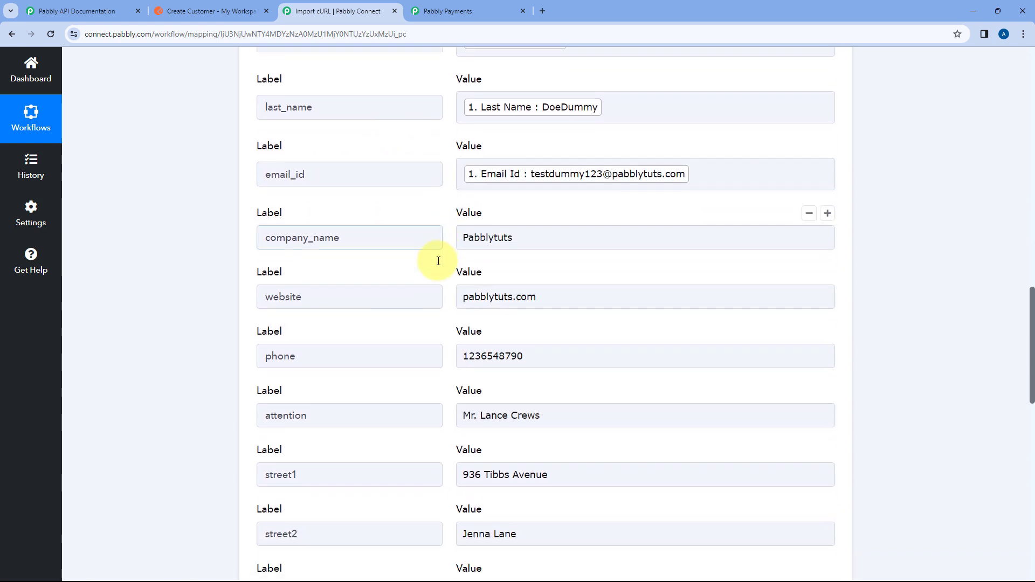
scroll(438, 261, "down", 1)
left_click_drag(554, 339, 409, 341)
key("BackSpace")
left_click(513, 440)
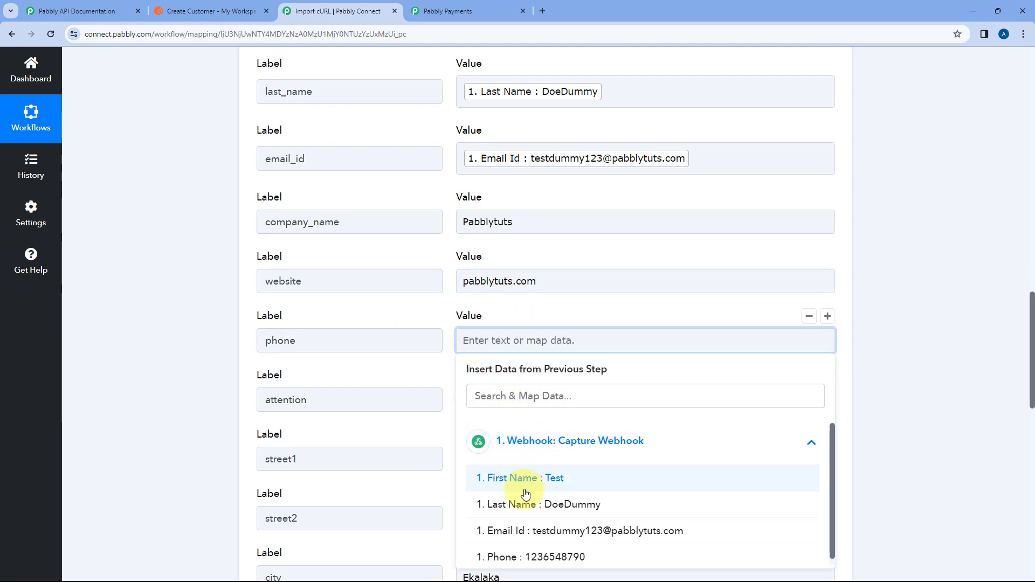
left_click(532, 557)
left_click(432, 312)
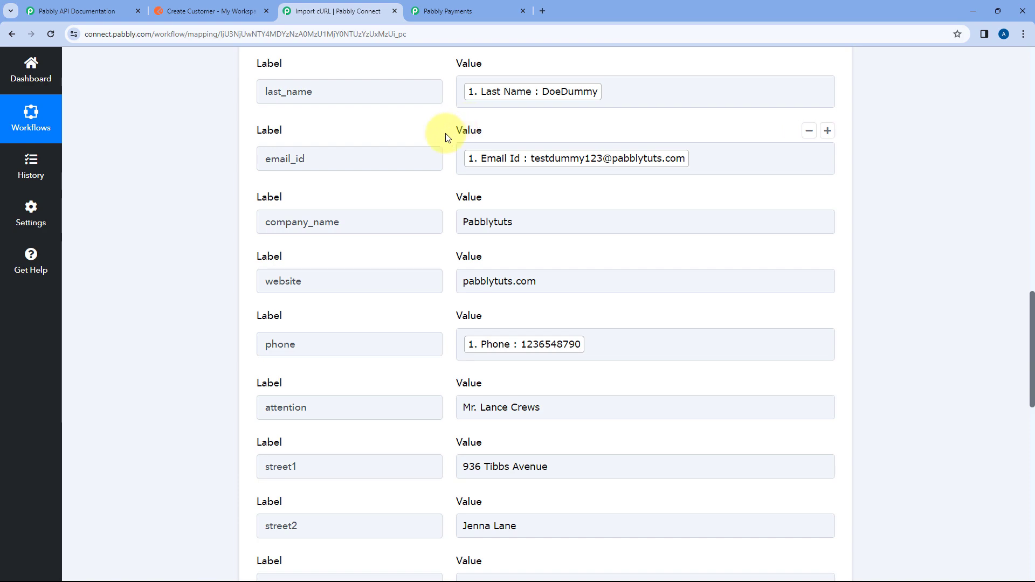
Review the action's complete configuration, then save it and send a test request.
scroll(447, 134, "up", 8)
scroll(477, 241, "up", 2)
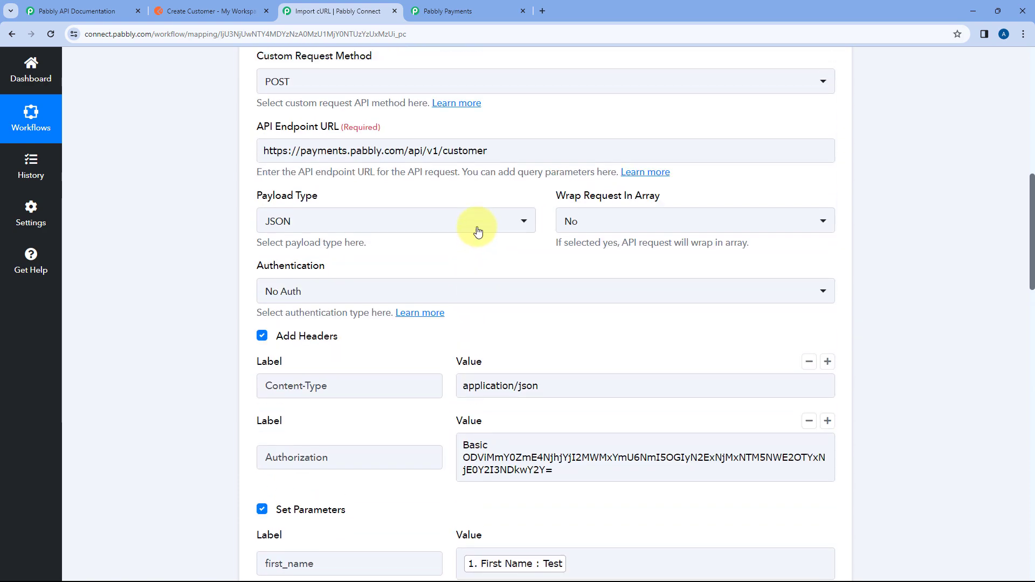
scroll(476, 199, "down", 11)
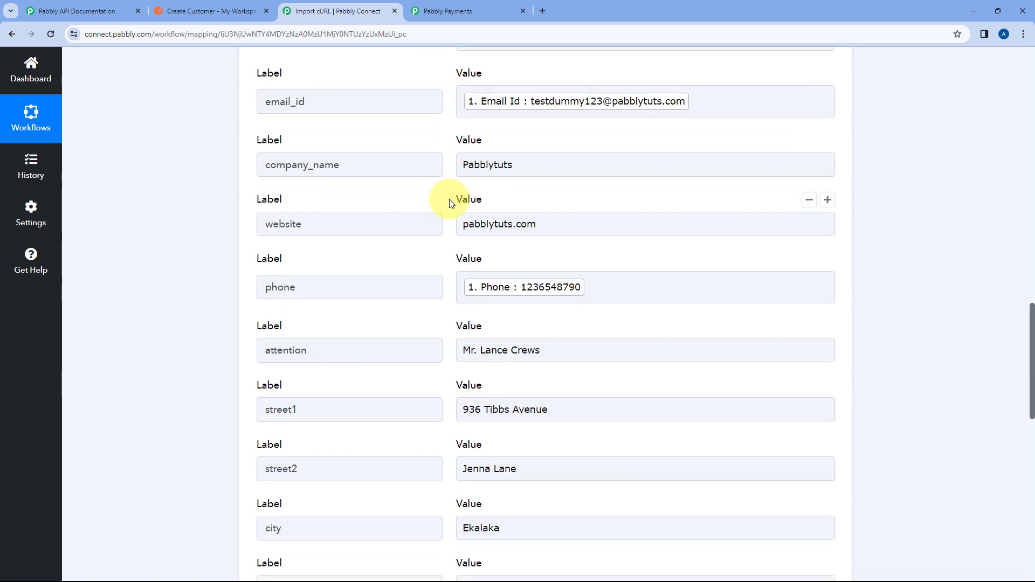
scroll(453, 203, "down", 8)
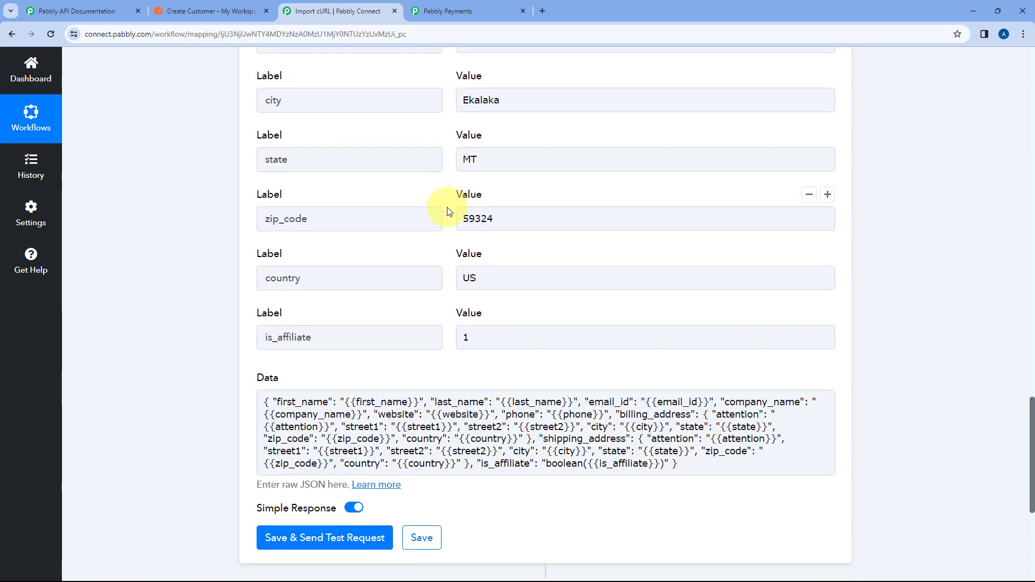
scroll(448, 211, "down", 5)
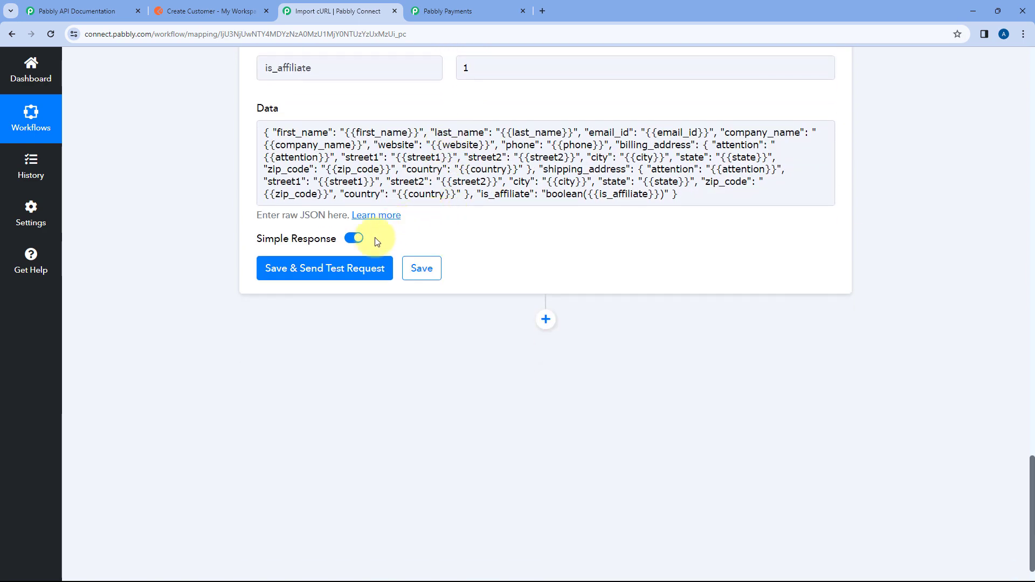
left_click(345, 268)
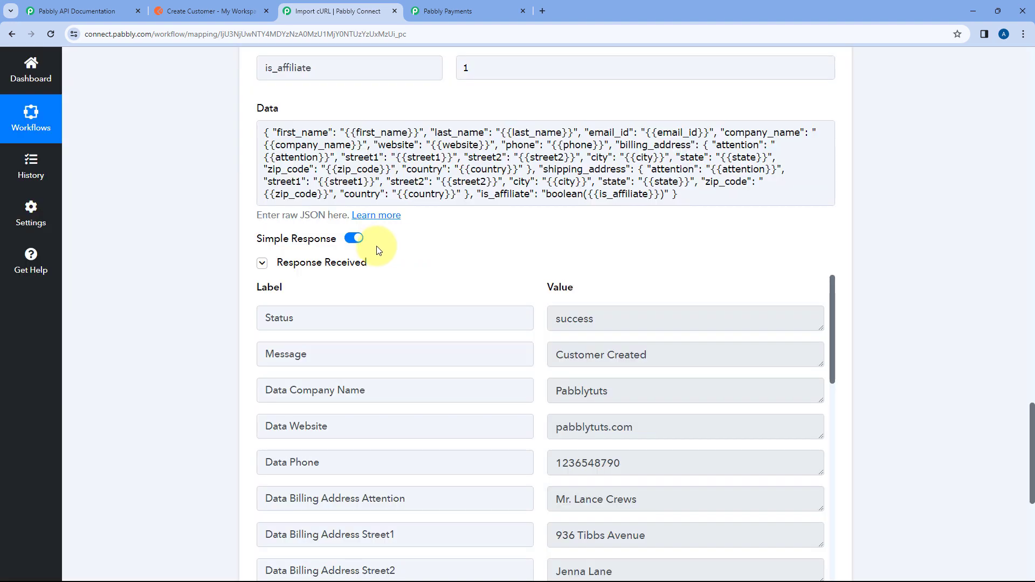
Examine the status, message and customer data in the test request's received response.
scroll(528, 268, "down", 1)
scroll(527, 267, "down", 1)
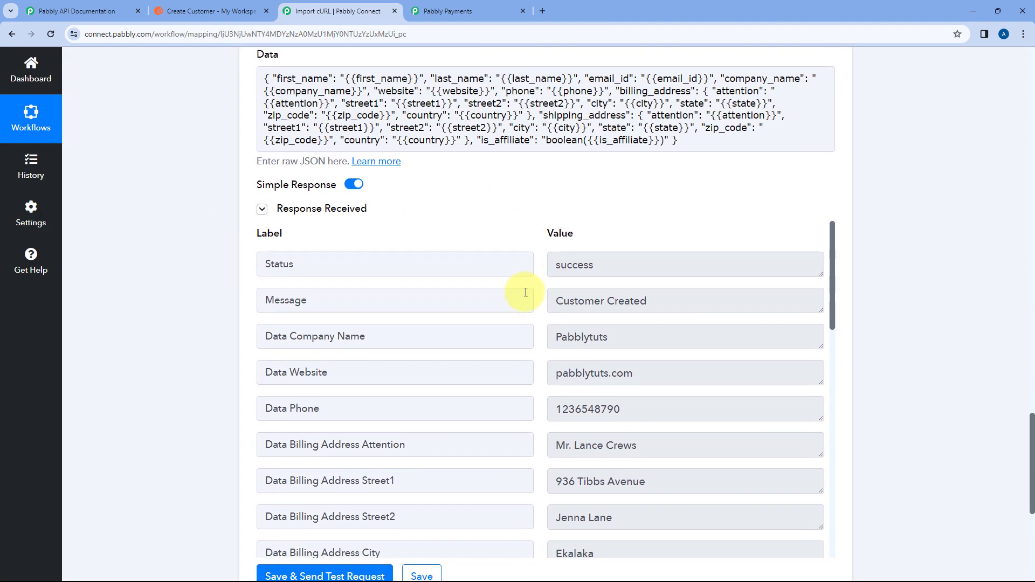
scroll(527, 291, "down", 3)
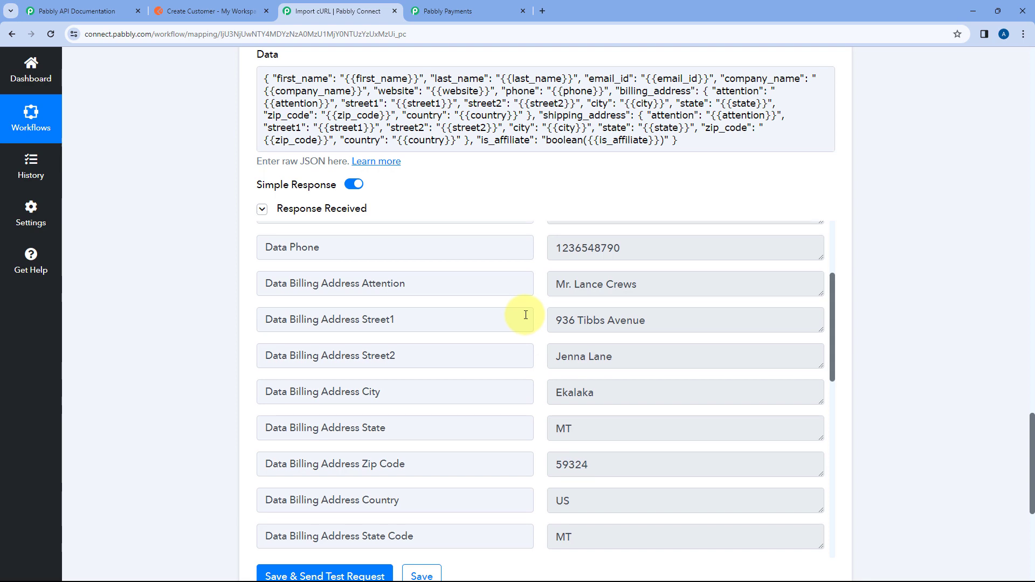
scroll(525, 315, "up", 3)
Recheck the action's mapped parameters and headers against the Create Customer request body and cURL snippet in Postman.
scroll(631, 199, "up", 15)
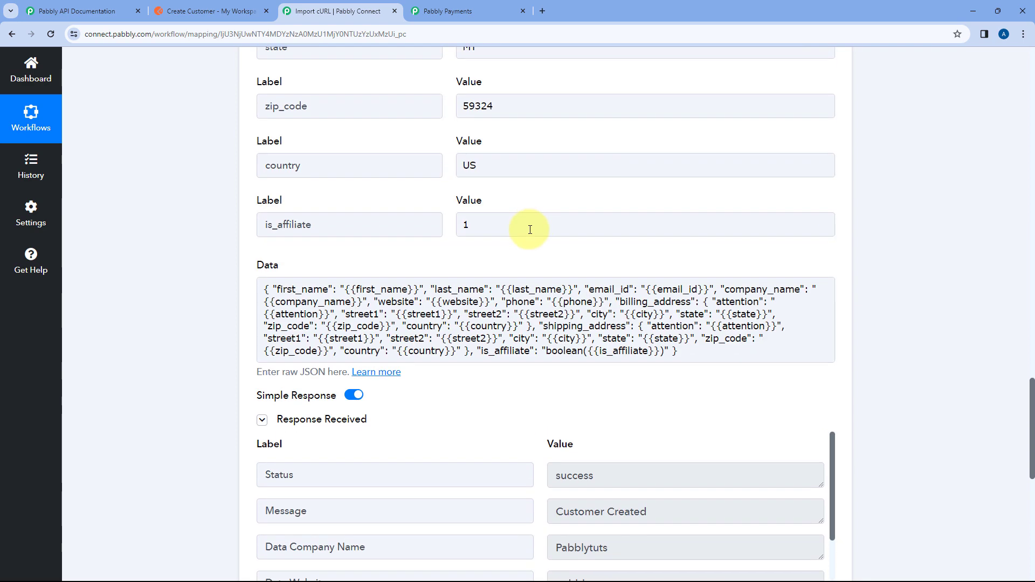
scroll(516, 234, "up", 6)
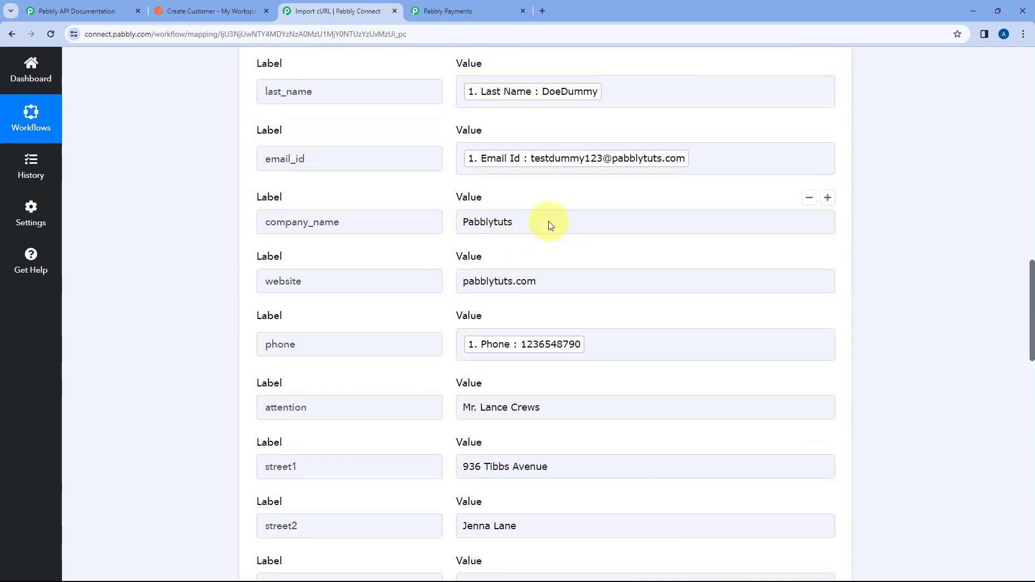
scroll(451, 122, "up", 1)
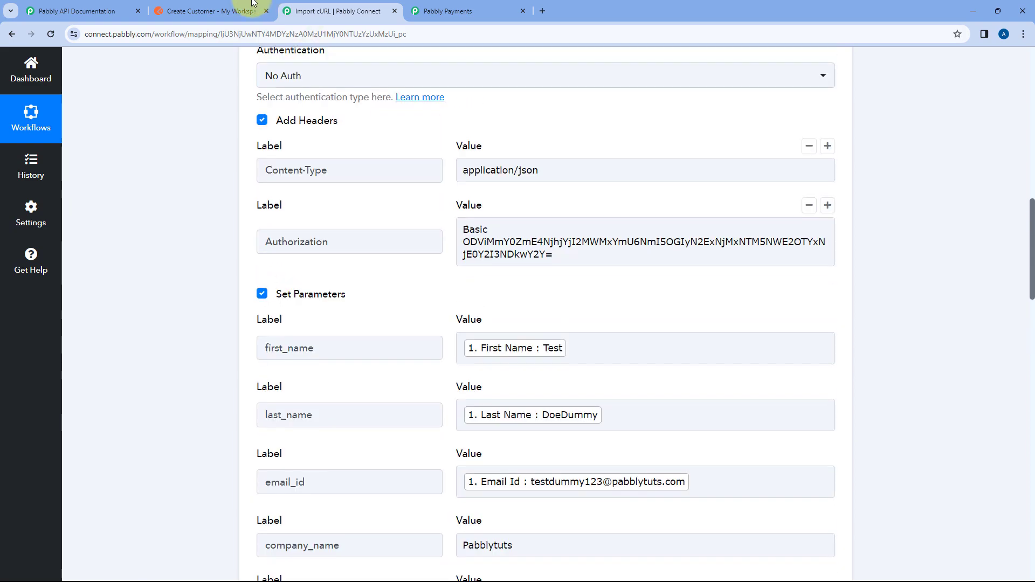
left_click(210, 11)
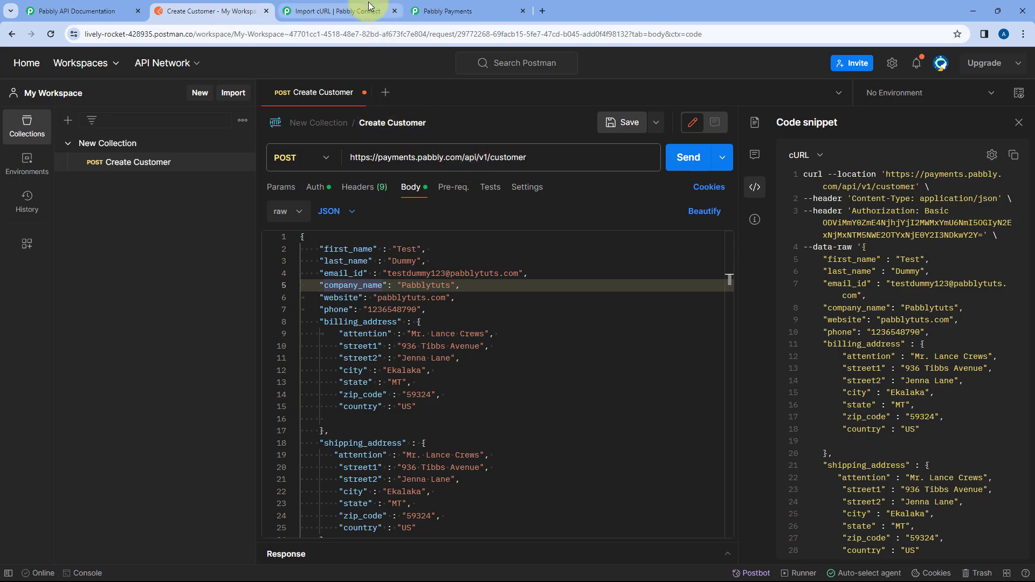
left_click(337, 11)
scroll(449, 323, "down", 2)
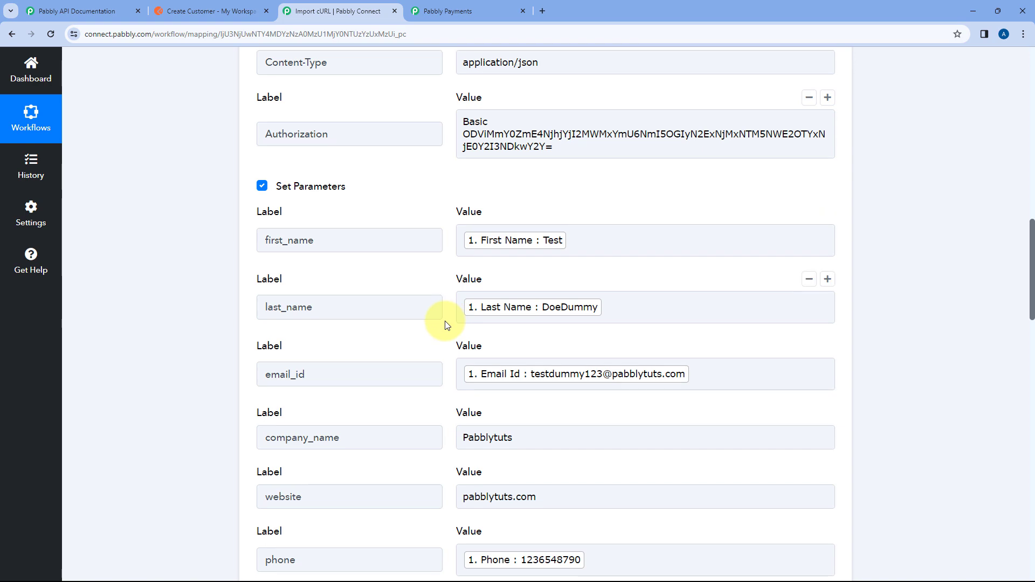
Consult the Create Customer API documentation, then open the customer list in Pabbly Subscription Billing to check for the test customer.
left_click(119, 6)
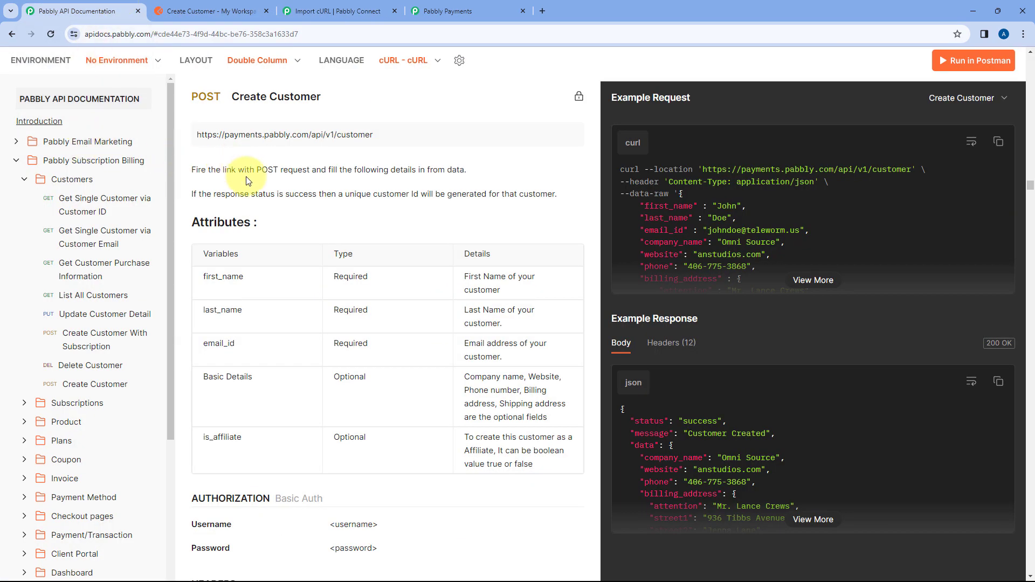
left_click(345, 8)
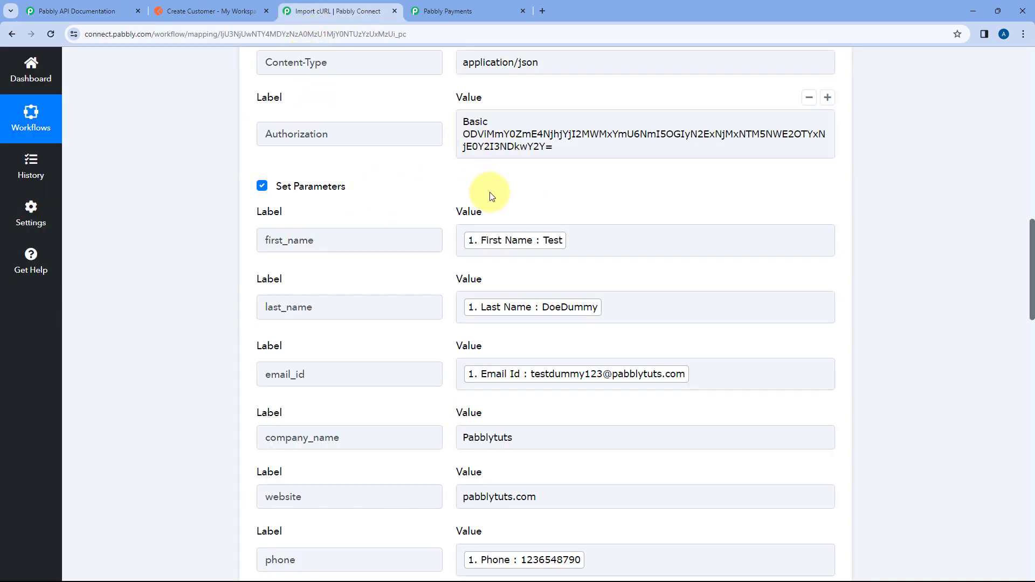
left_click(467, 10)
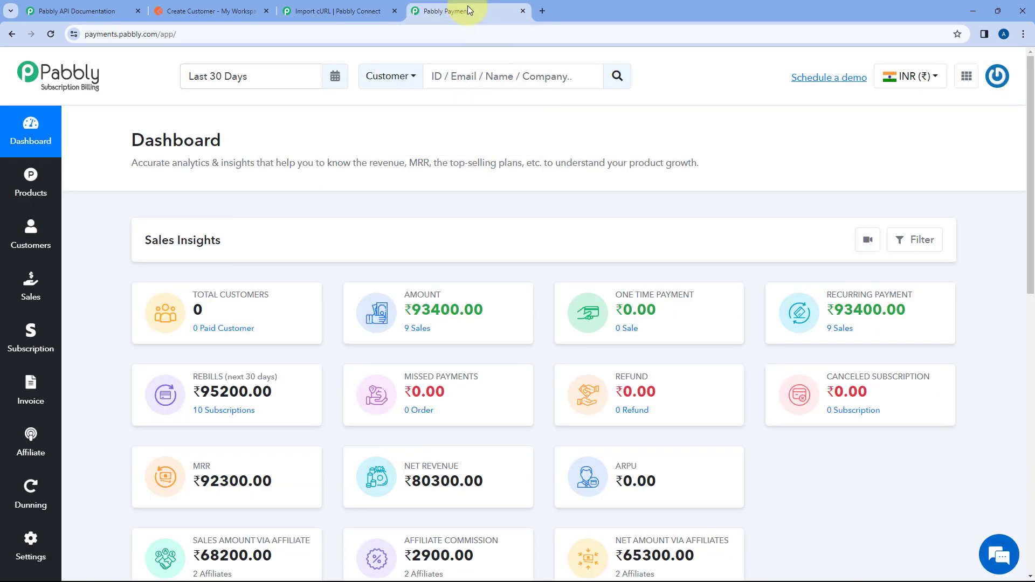
left_click(30, 233)
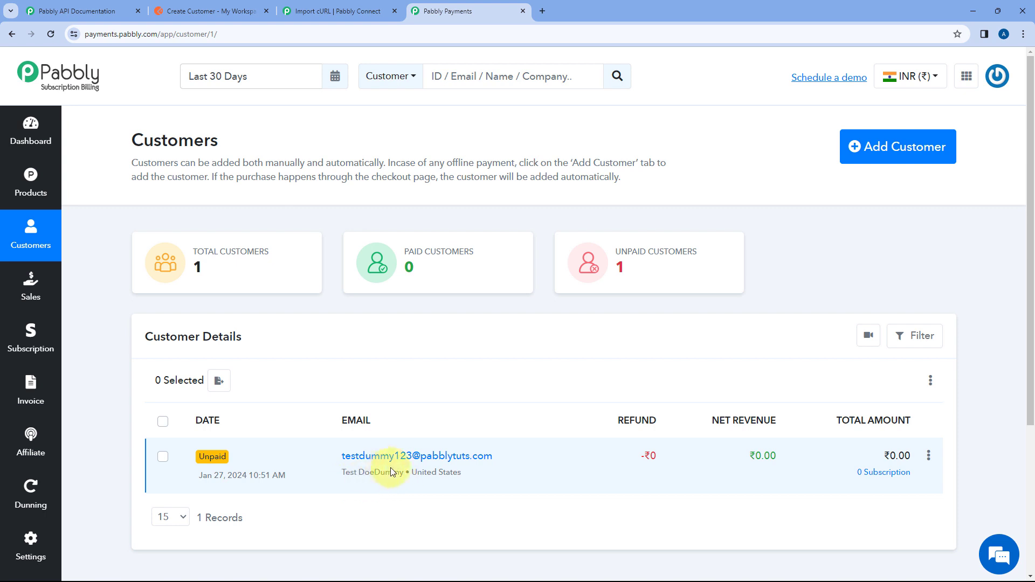
Revisit the Create Customer request body and cURL snippet in Postman, then return to the Import cURL workflow in Pabbly Connect.
left_click(343, 6)
left_click(221, 10)
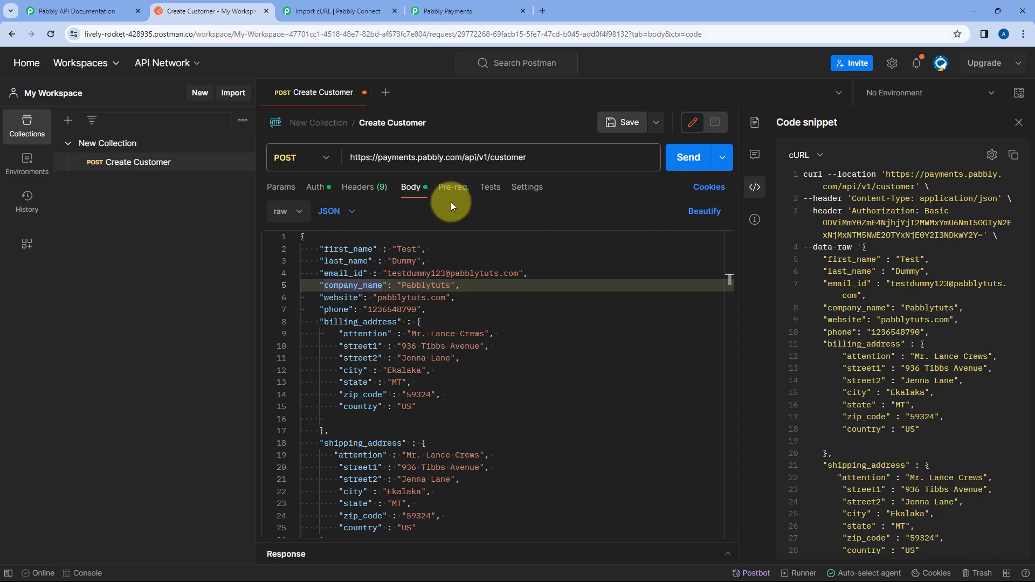
left_click(337, 10)
Review the API by Pabbly action's headers, endpoint and method settings, then collapse the action in the workflow.
scroll(485, 211, "up", 2)
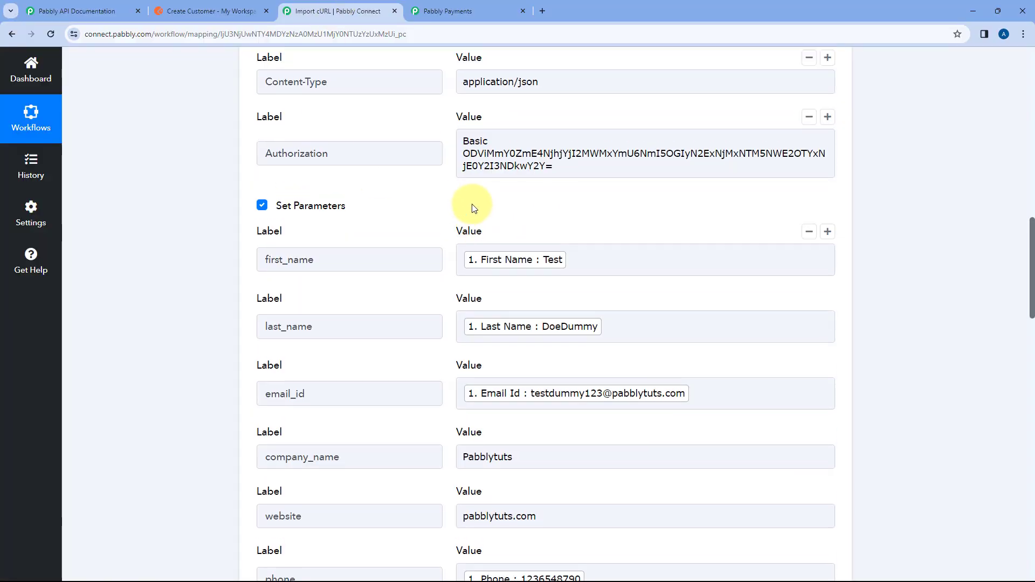
scroll(443, 196, "up", 4)
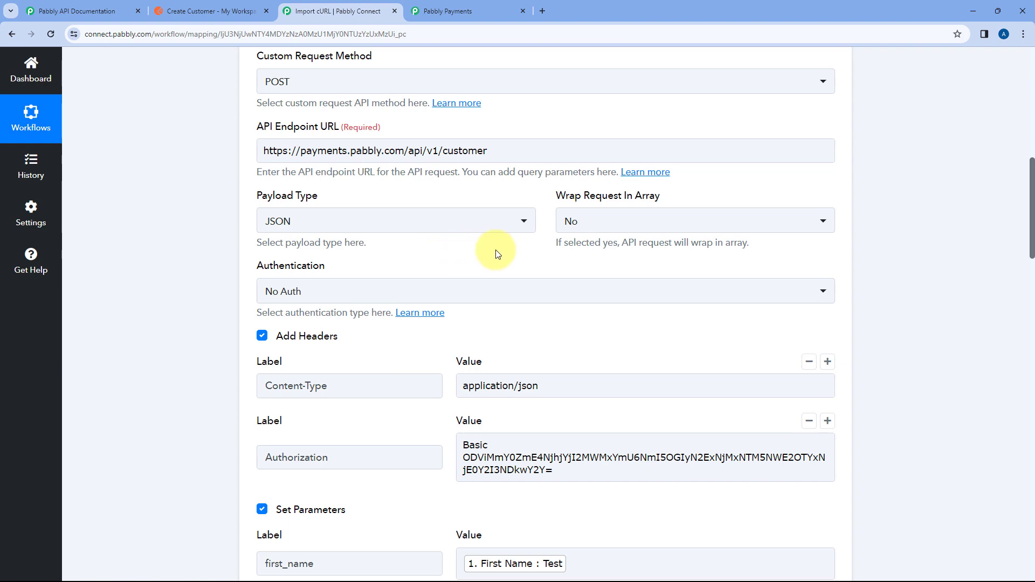
scroll(497, 254, "up", 8)
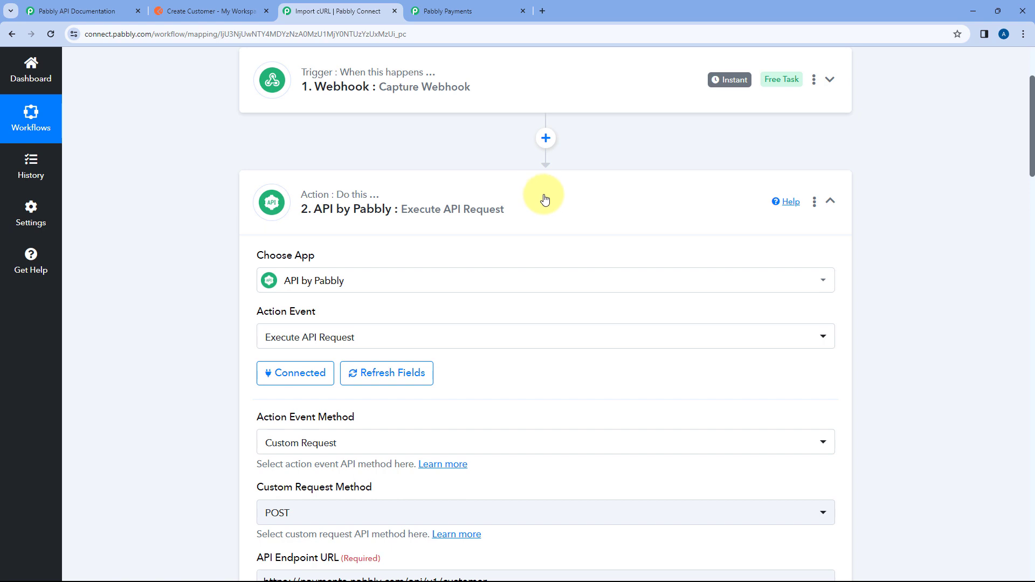
left_click(545, 195)
scroll(580, 175, "up", 3)
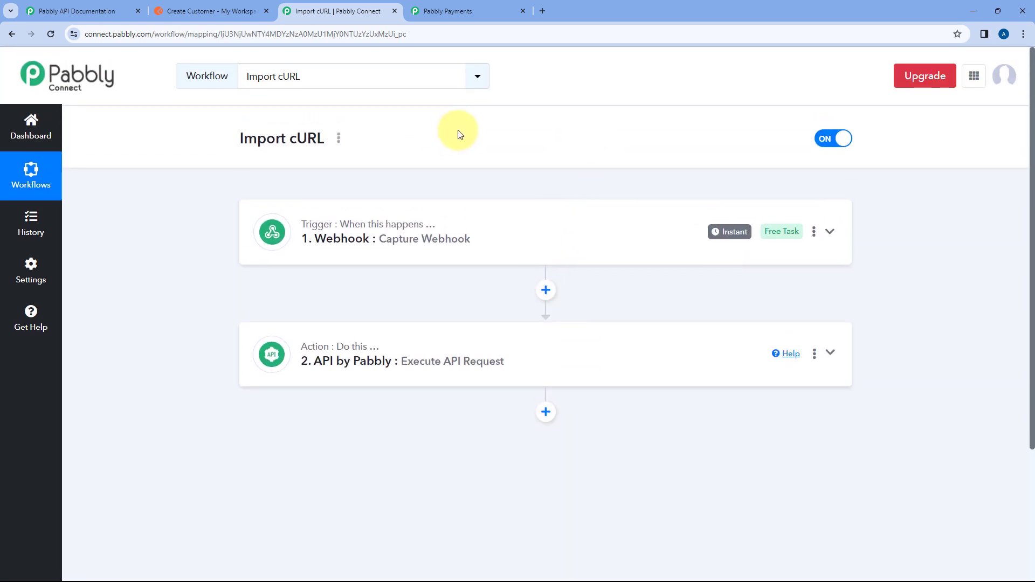